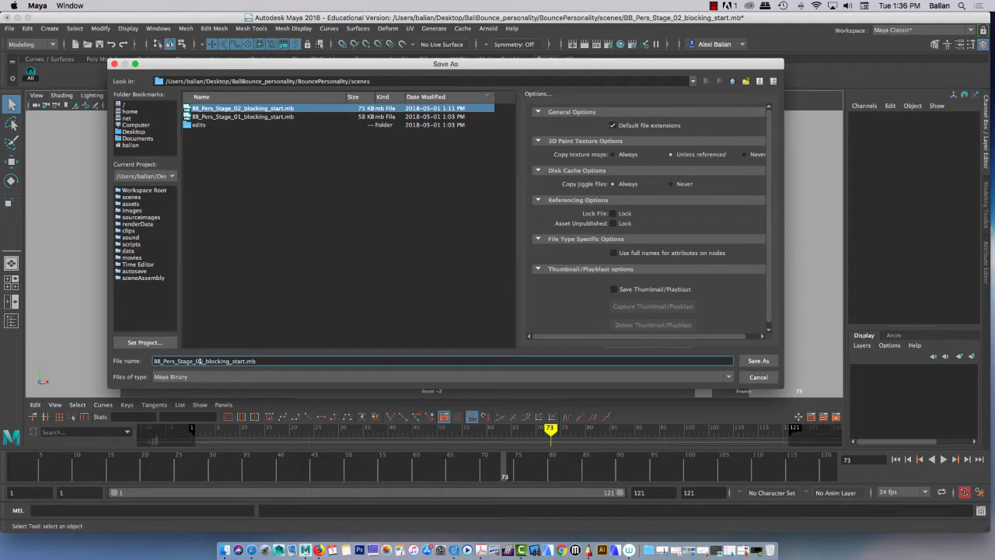
Save the scene under the new name BB_Pers_Stage_03_Timming_blocking_start.mb.
key(BackSpace)
text(3)
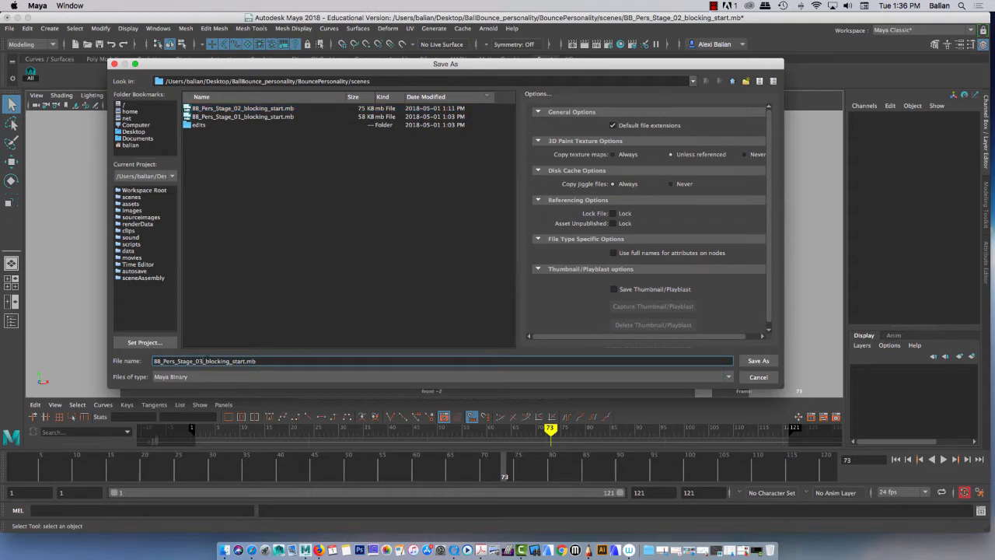
key(Right)
text(Timming)
text(_)
key(Return)
key(w)
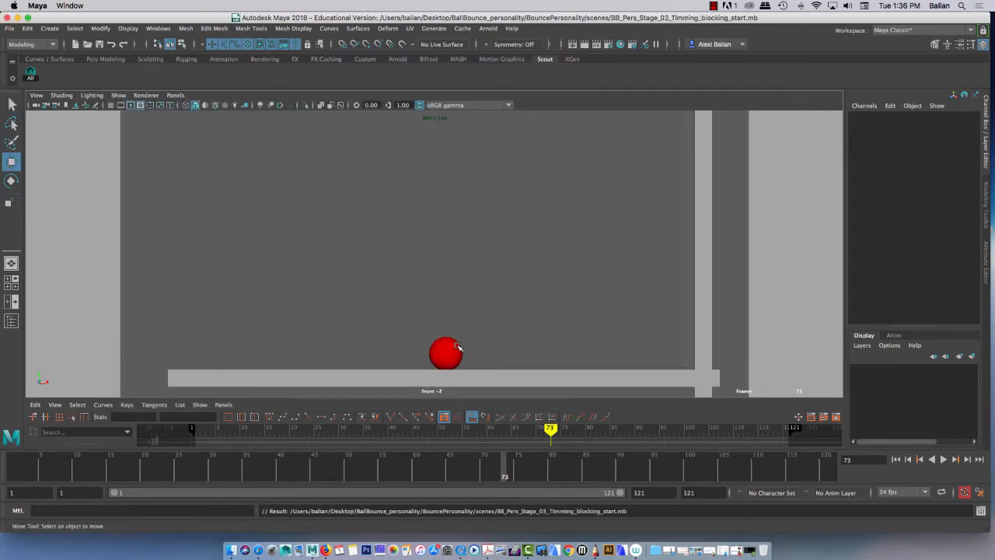
Create a playblast of the animation with the movie file named bounce_Block_03.
right_click(433, 469)
click(533, 461)
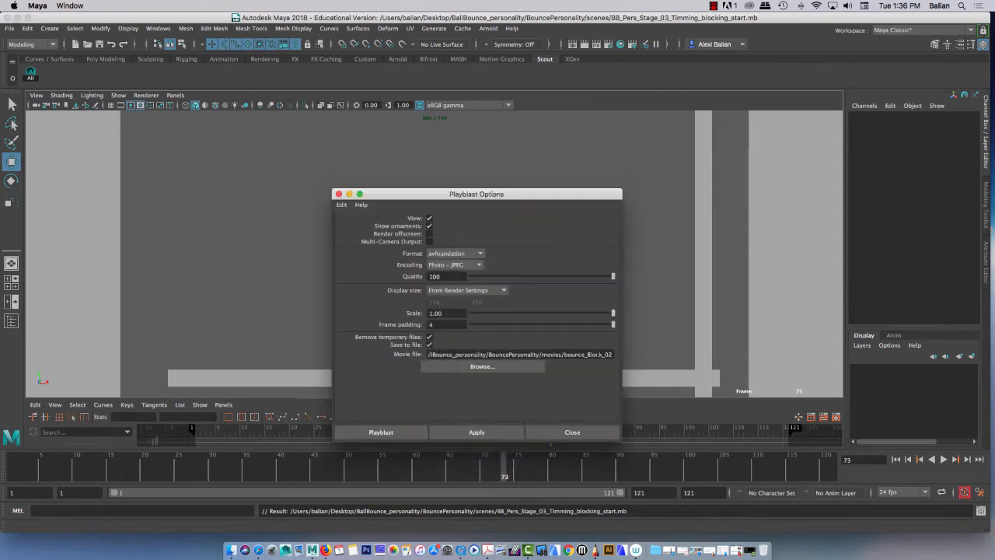
drag(614, 355, 609, 355)
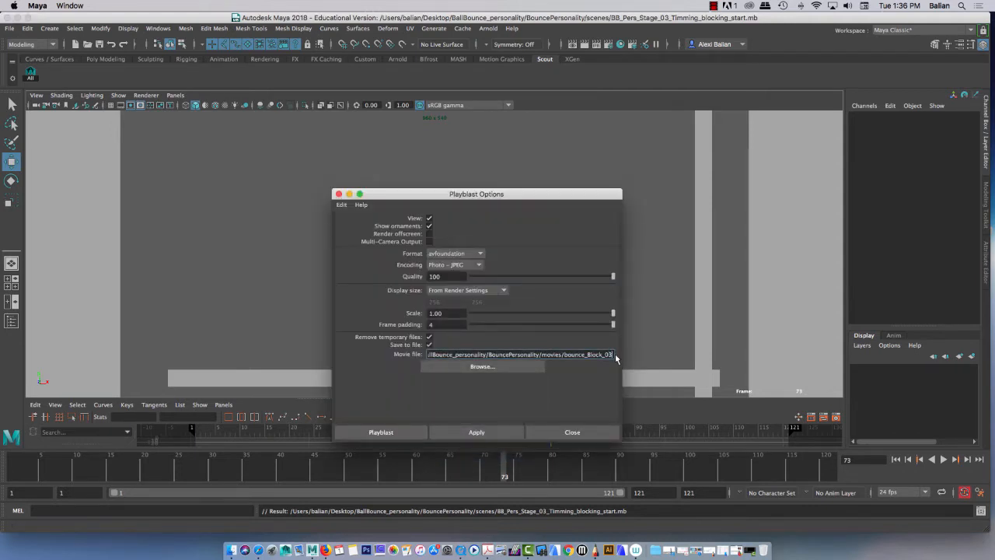
key(Return)
click(477, 433)
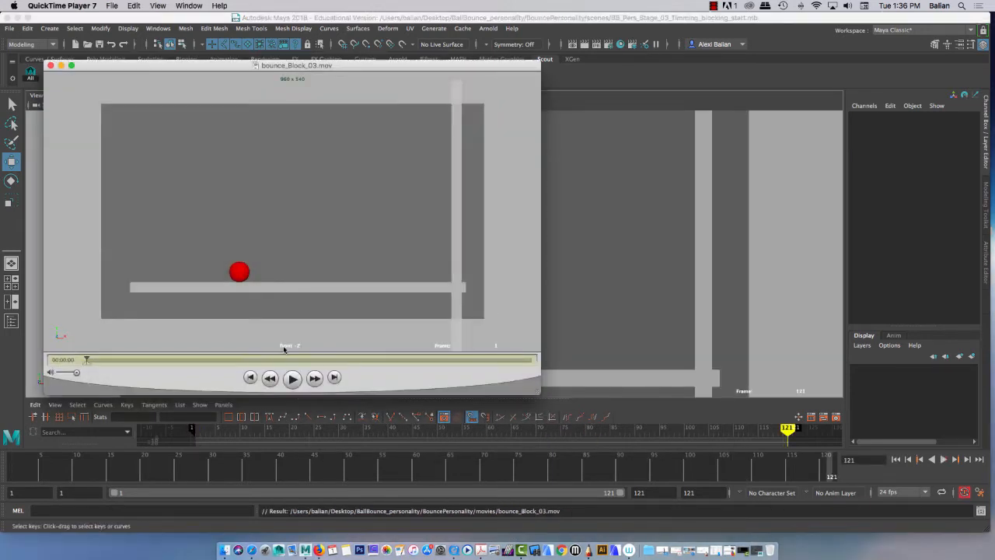
Switch the movie's time readout to Frame Number and play the playblast to check the bounce timing.
click(75, 360)
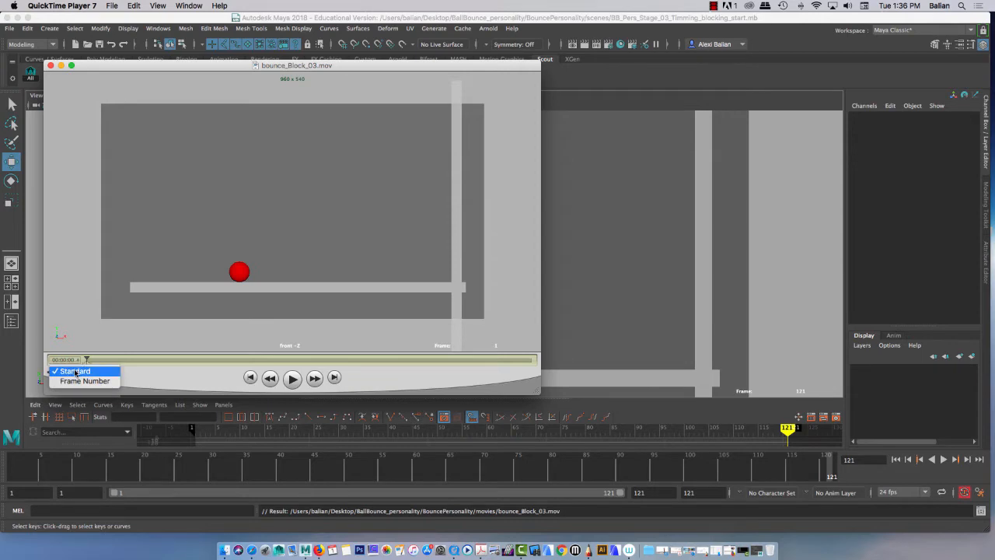
click(77, 381)
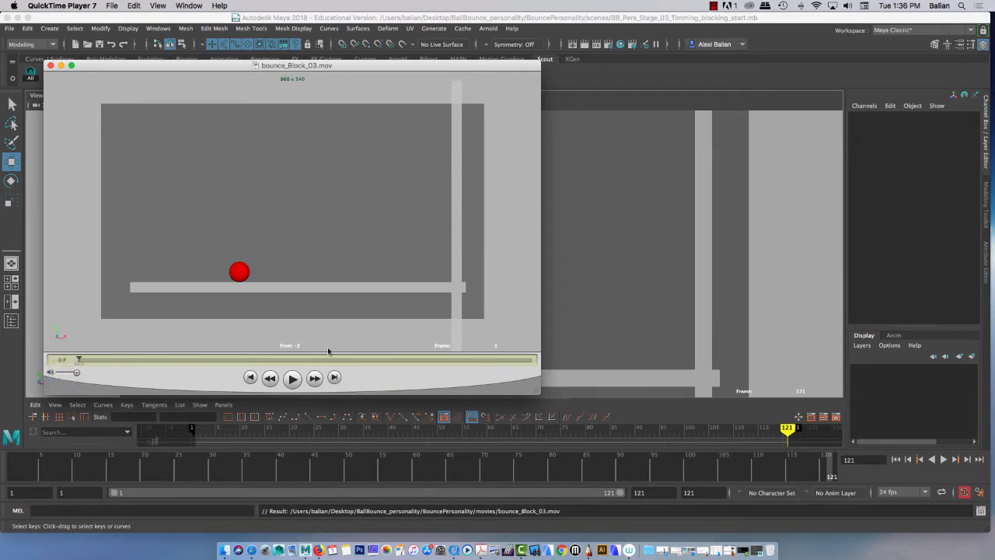
drag(299, 361, 79, 369)
click(293, 379)
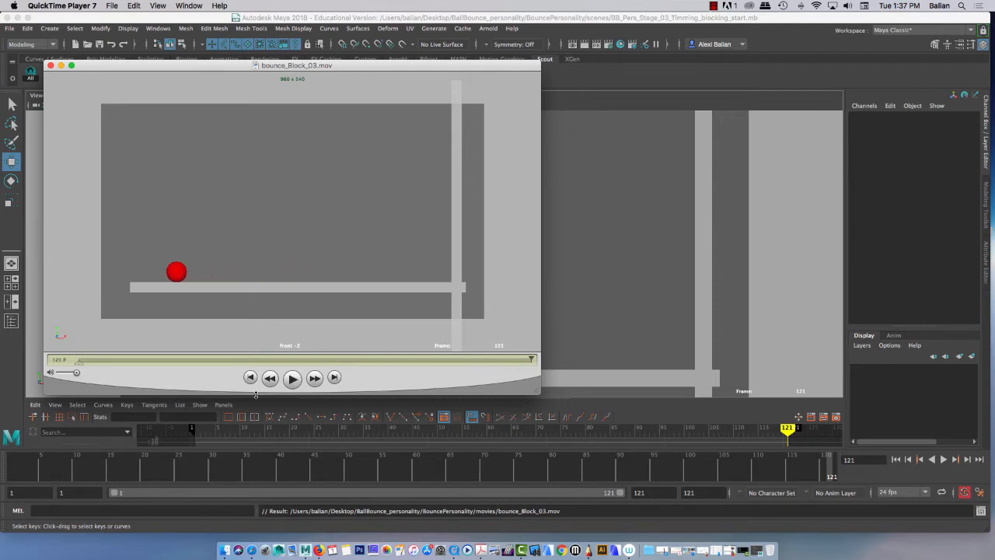
click(293, 379)
Reposition the movie window, scrub to about frame 37 to examine the ball's jump, and minimize the movie.
drag(203, 66, 384, 50)
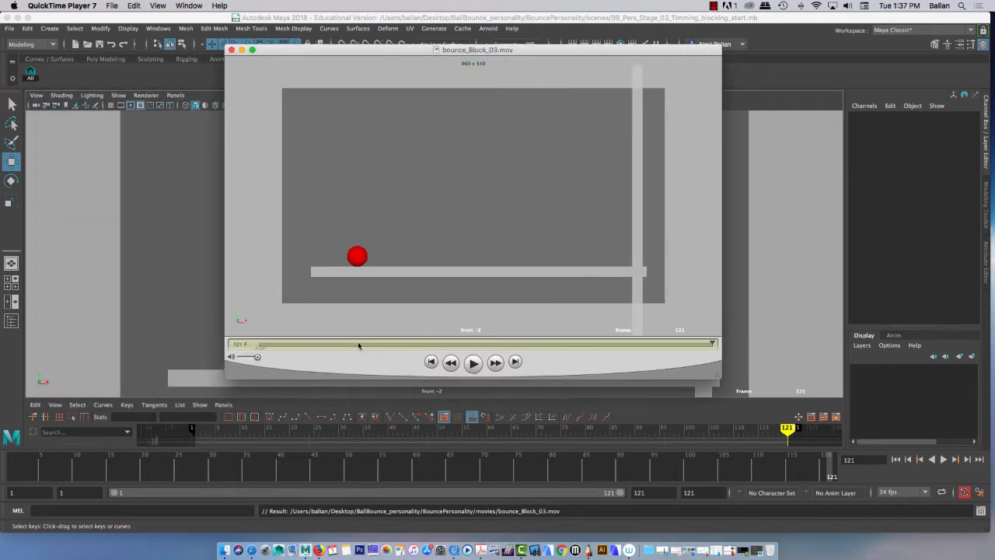
drag(359, 345, 398, 342)
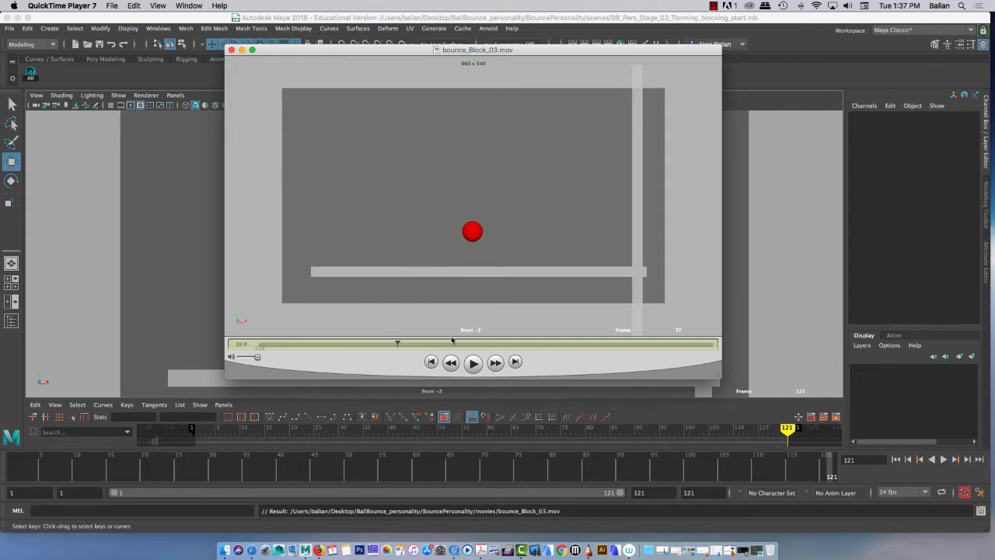
click(242, 50)
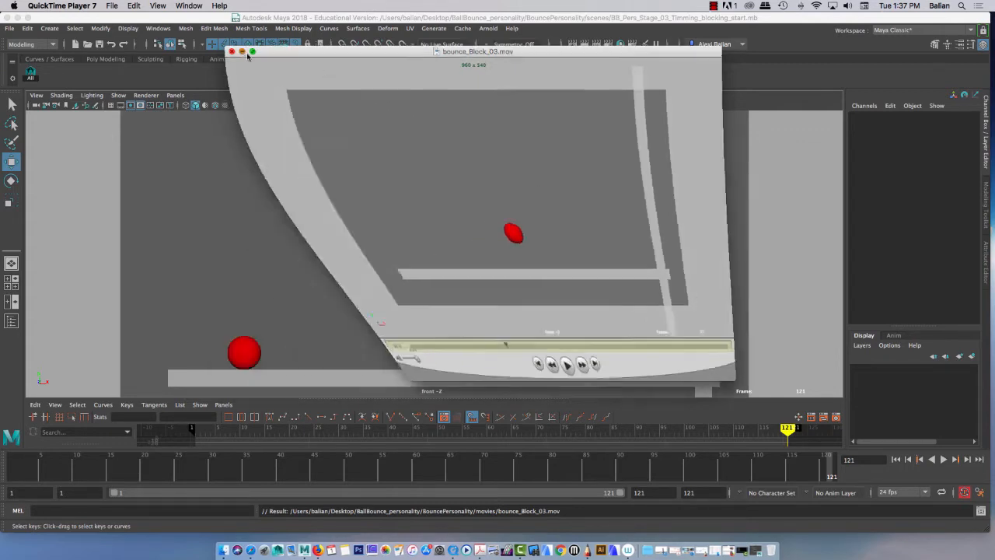
Select the red ball in Maya and step through its keyframes between frames 10 and 23.
click(249, 361)
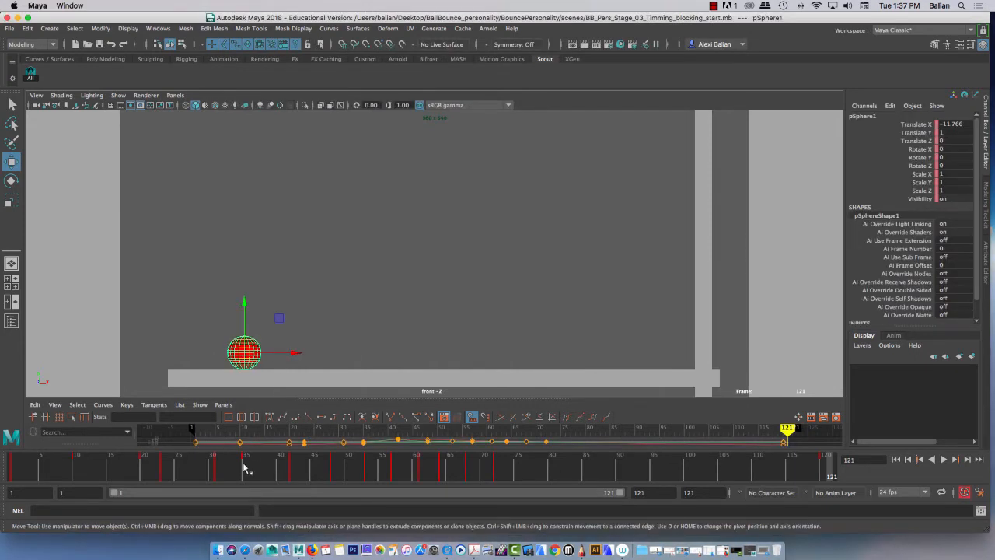
drag(244, 467, 145, 478)
key(period)
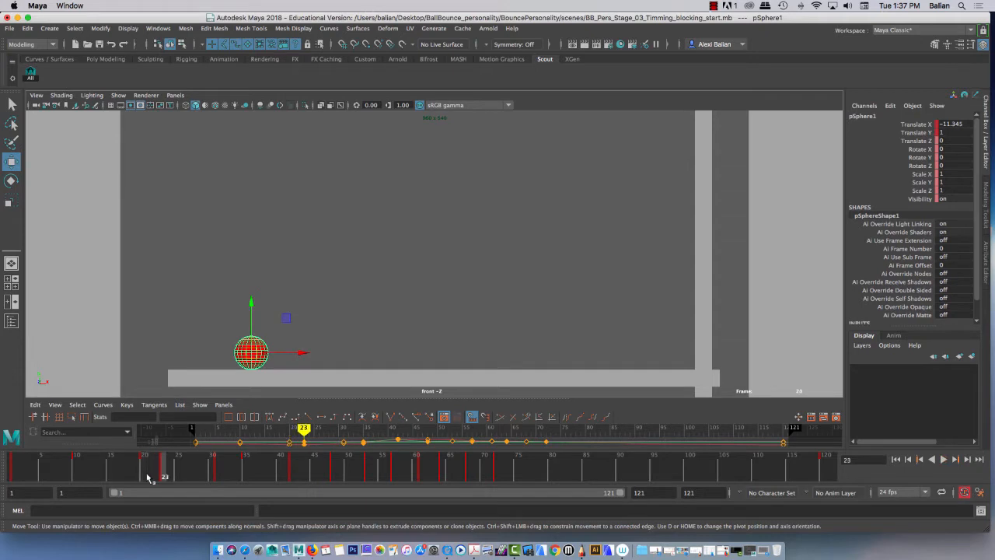
key(period)
key(comma)
key(comma)
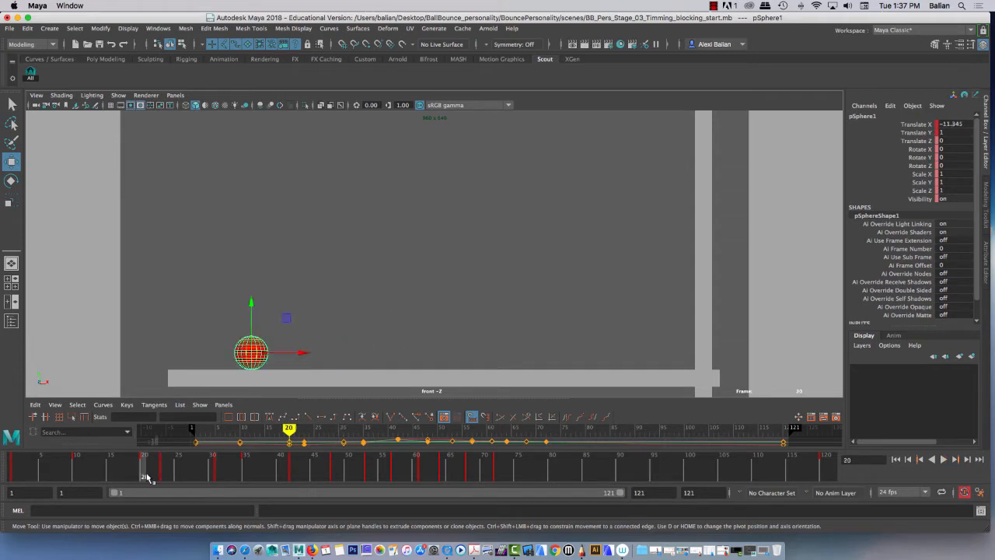
key(comma)
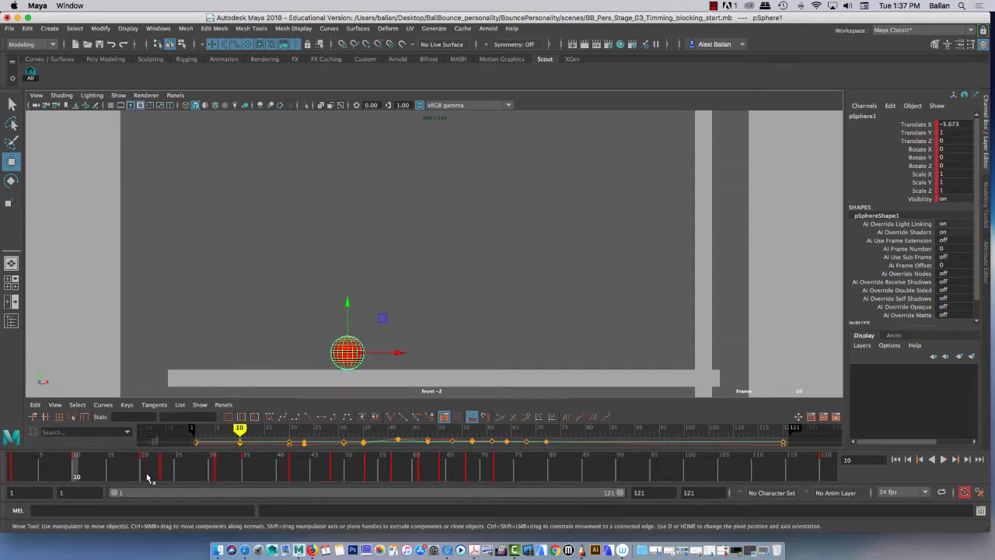
key(period)
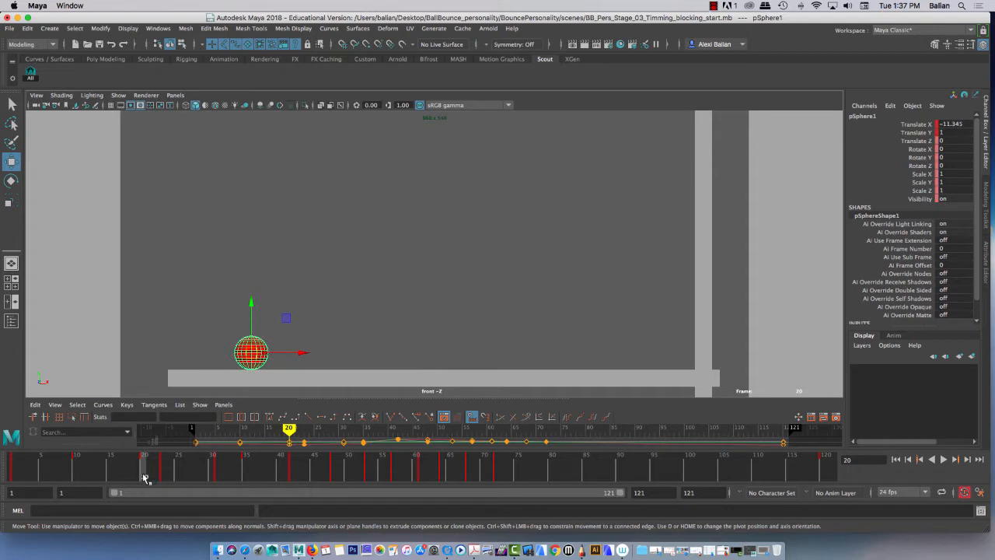
click(295, 311)
click(260, 351)
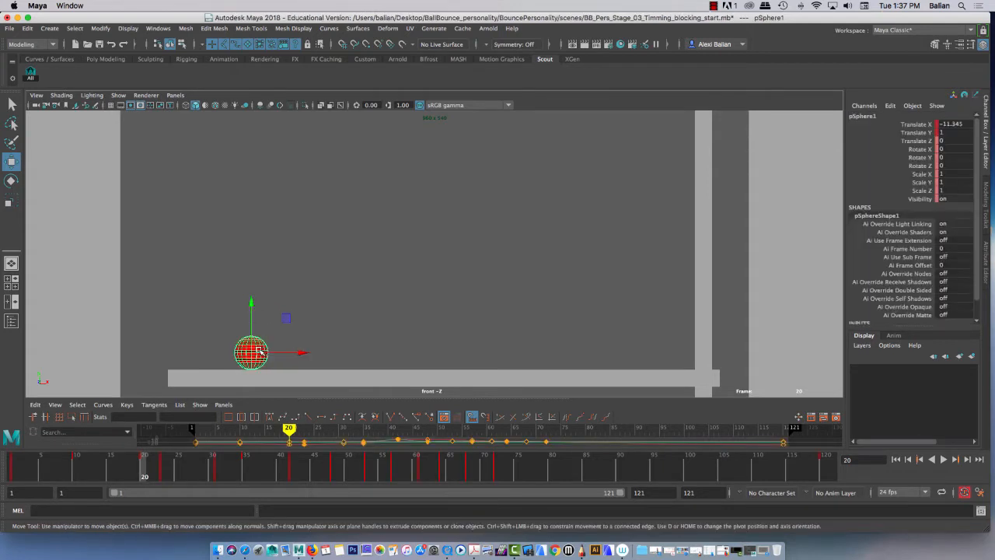
key(comma)
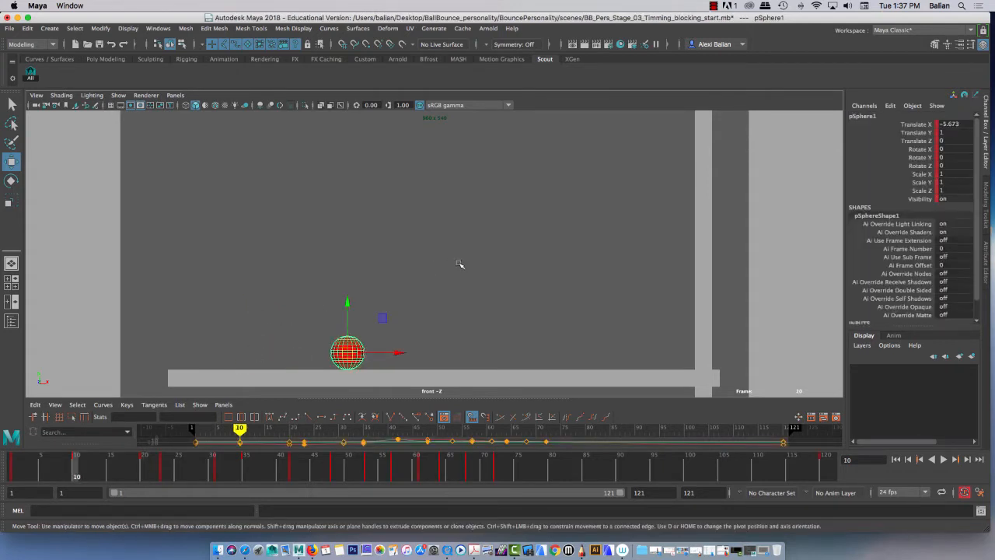
Rotate the ball about Z to about 71.6 degrees at frame 20 and scrub to check its roll.
key(period)
key(e)
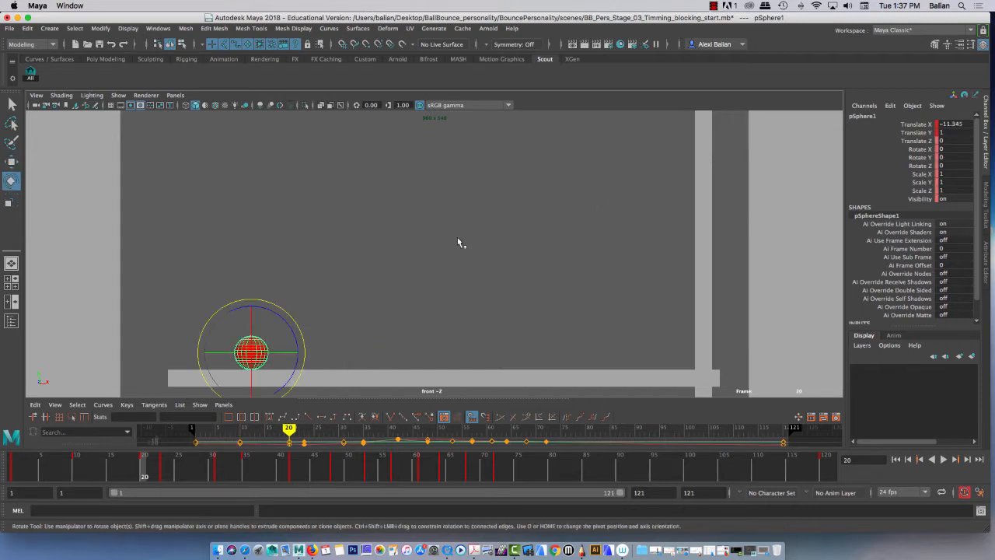
drag(273, 321, 224, 322)
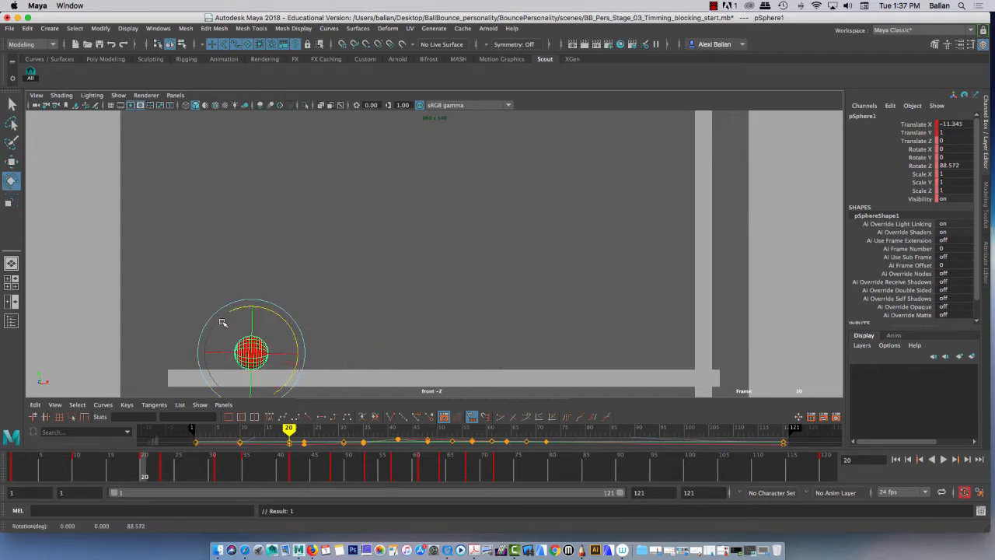
drag(75, 467, 144, 471)
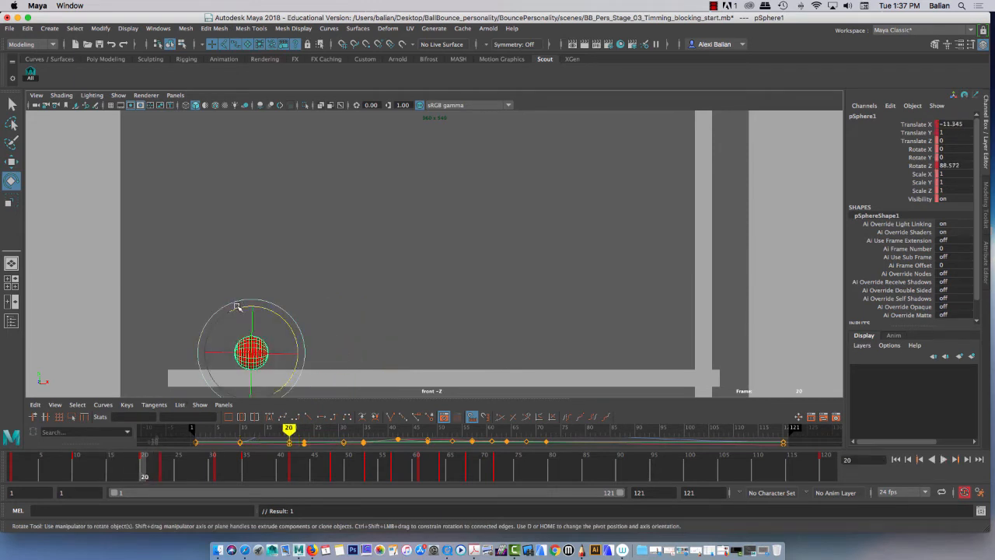
drag(238, 307, 253, 304)
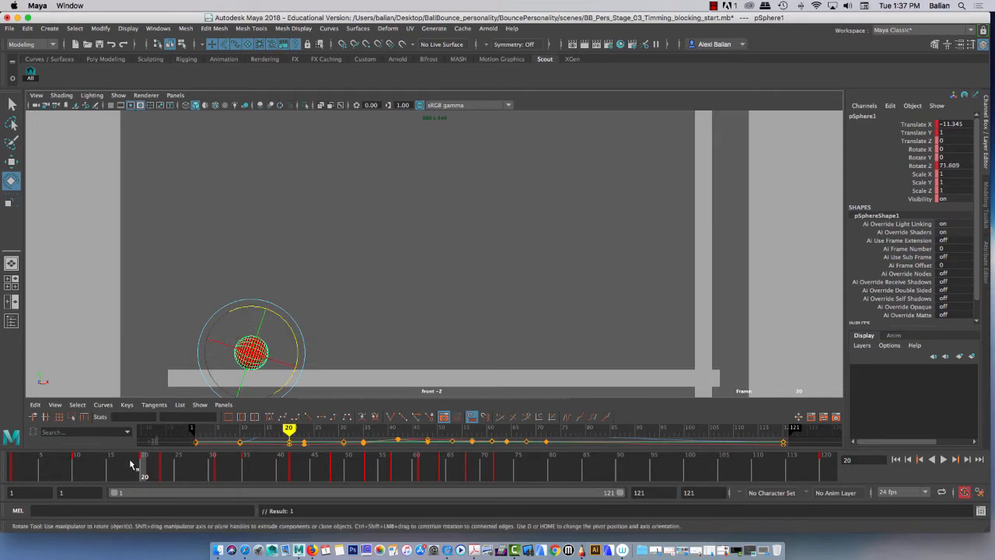
mouse_move(131, 464)
mouse_down()
mouse_move(73, 471)
mouse_move(164, 475)
mouse_move(143, 475)
mouse_up()
Set the ball's Rotate Z to 70 at frame 20 and check the rotation at frame 23.
click(163, 472)
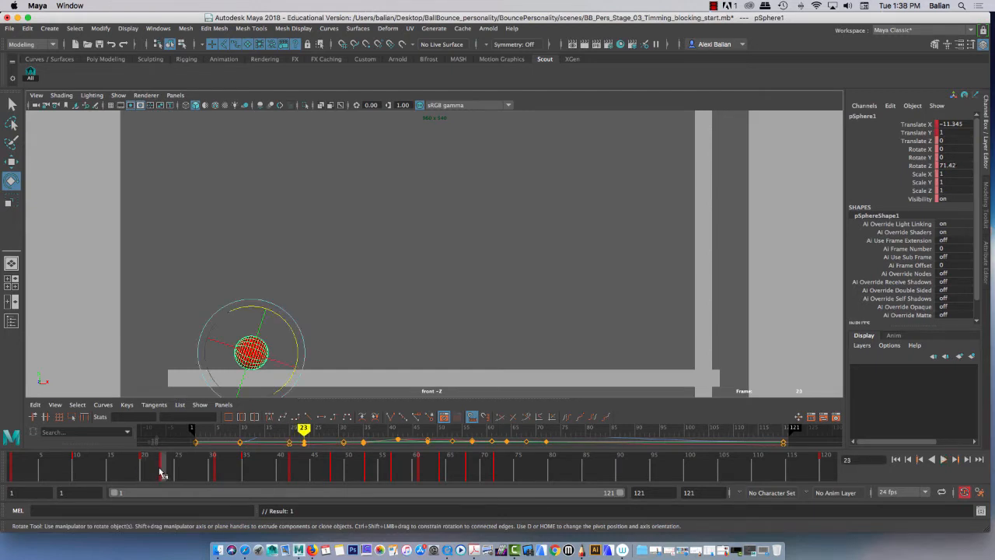
click(143, 471)
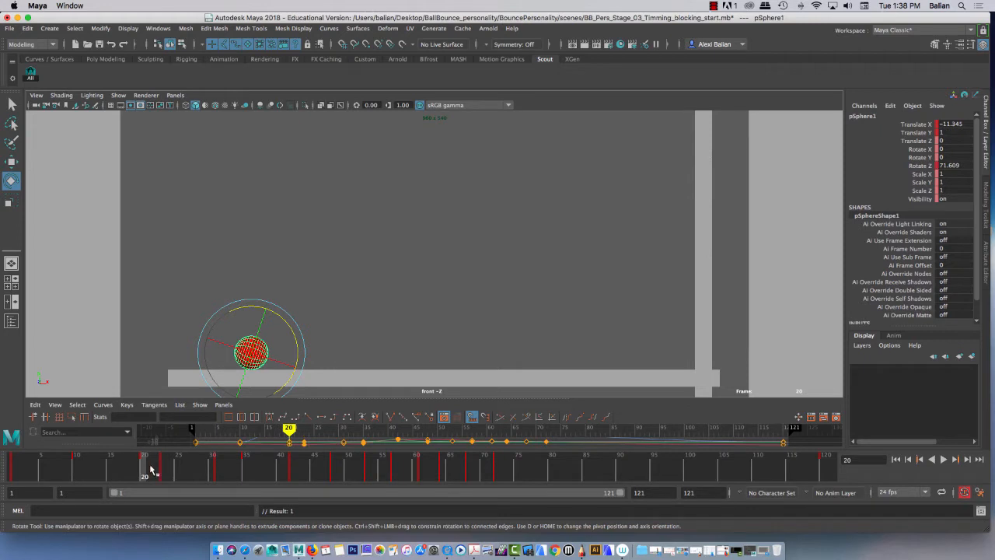
double_click(955, 166)
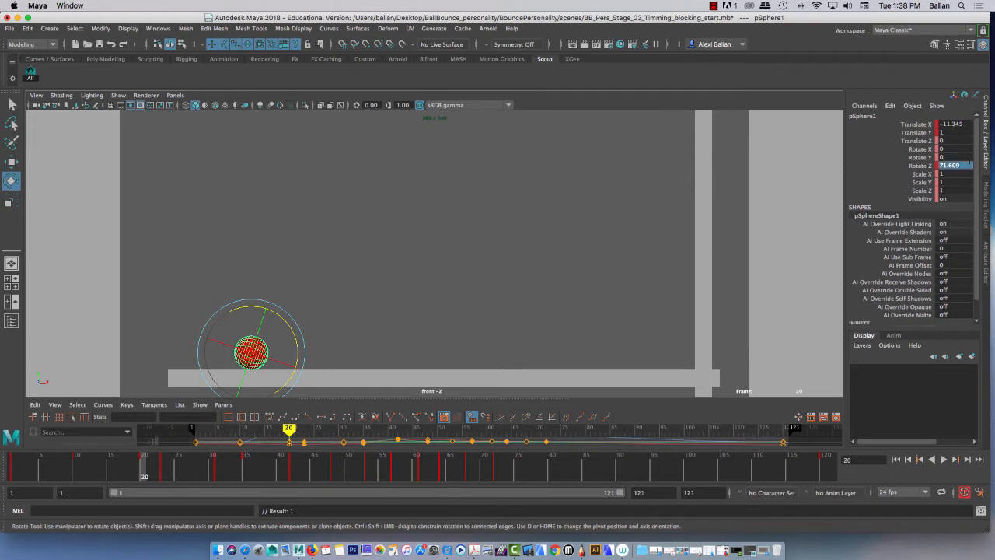
text(70)
key(Return)
click(163, 472)
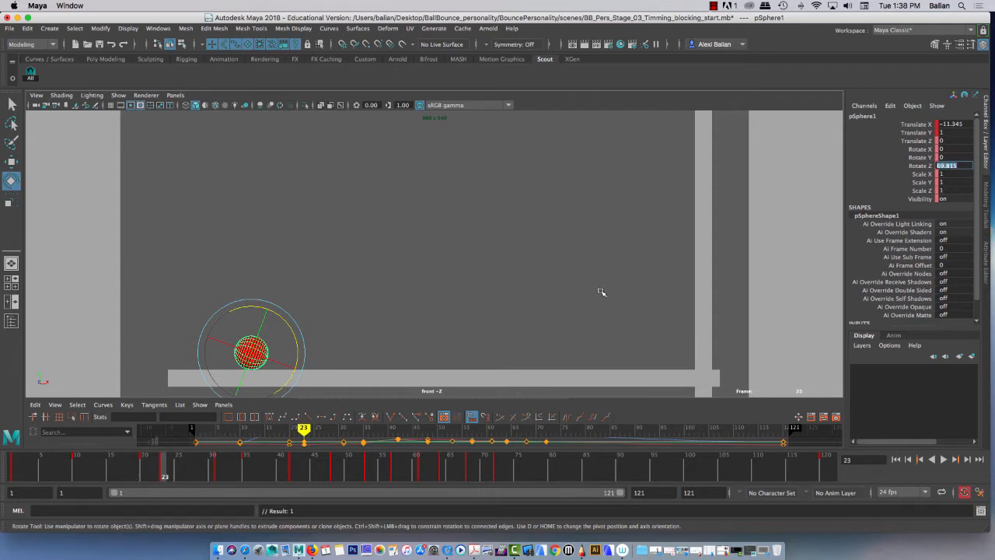
Move the ball along X to about 0.834 at frame 31.
drag(133, 473, 219, 475)
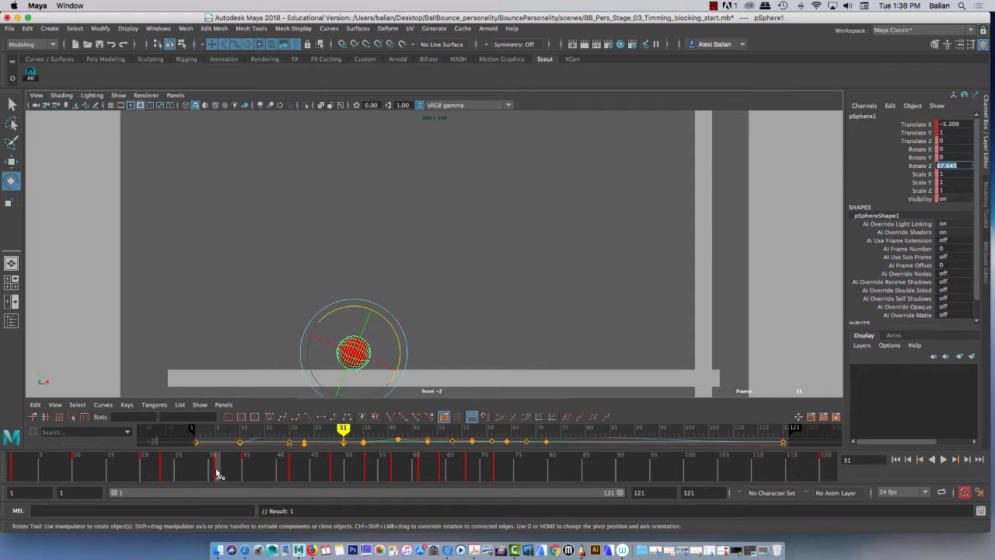
key(w)
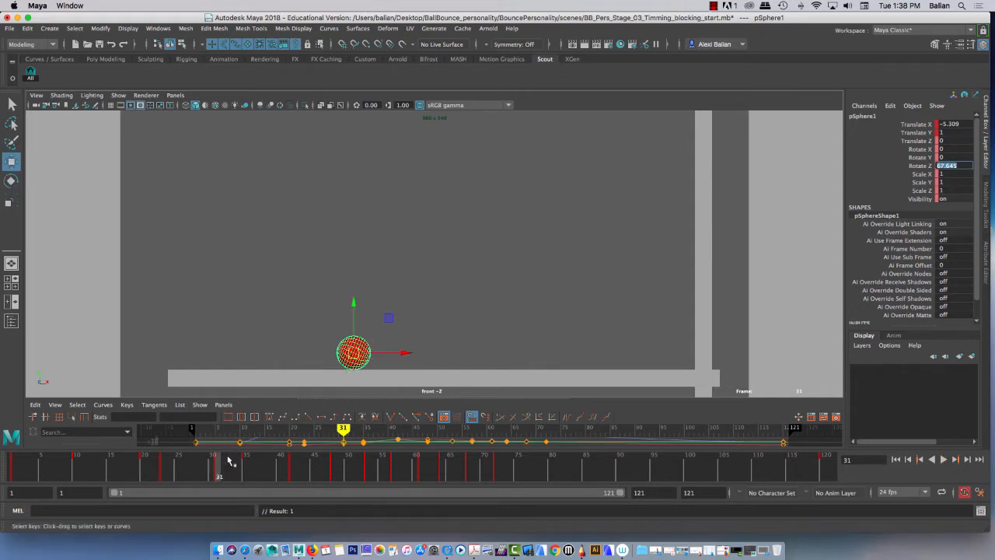
mouse_move(230, 461)
mouse_down()
mouse_move(167, 467)
mouse_move(266, 469)
mouse_move(219, 472)
mouse_up()
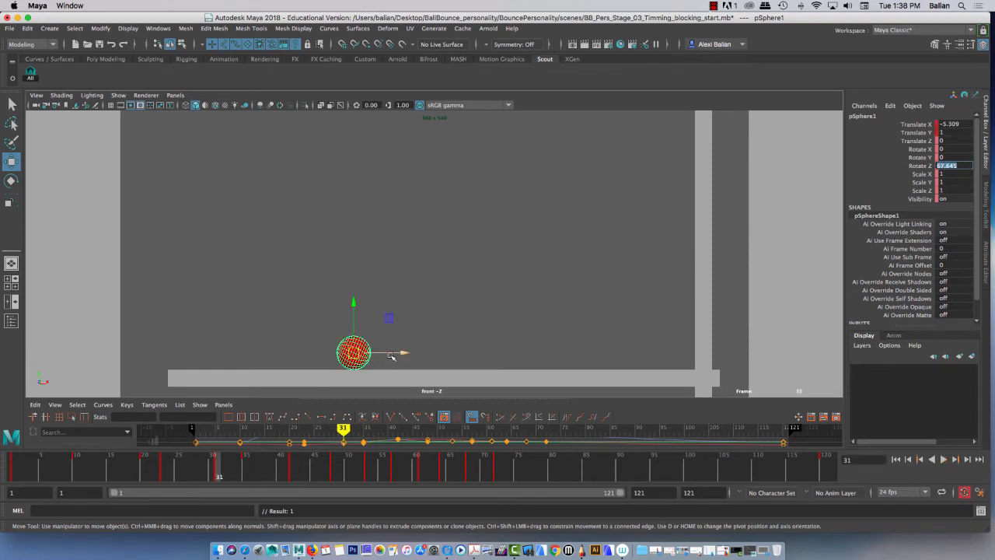
drag(392, 355, 496, 356)
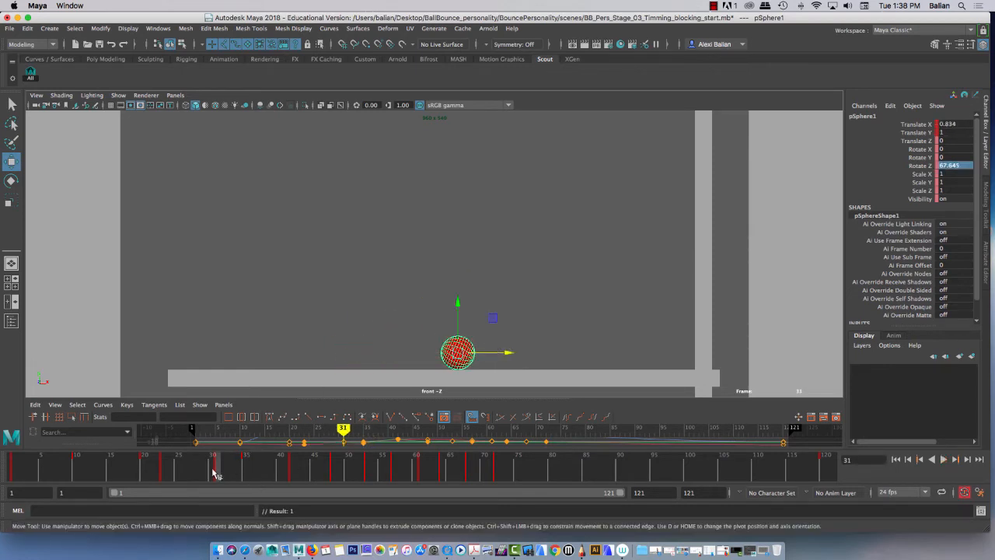
Copy the ball's keyframe at frame 31 and paste it at frame 35.
mouse_move(216, 472)
mouse_down()
mouse_move(164, 472)
mouse_move(240, 472)
mouse_move(220, 476)
mouse_up()
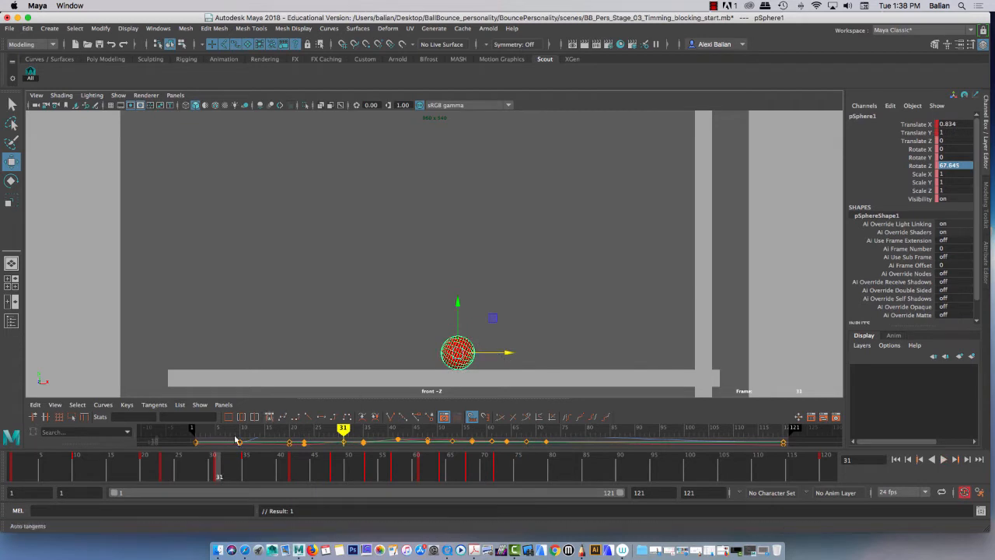
right_click(219, 472)
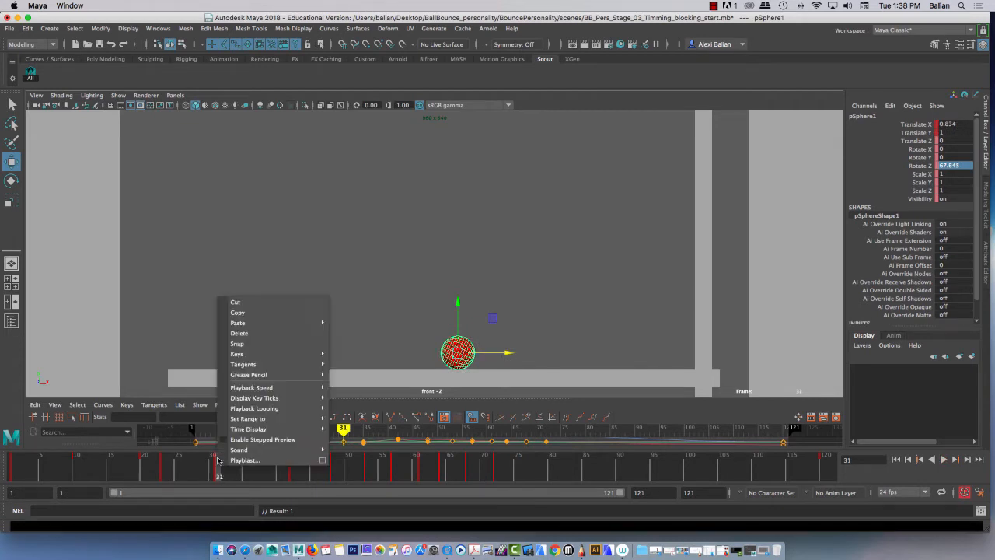
click(237, 315)
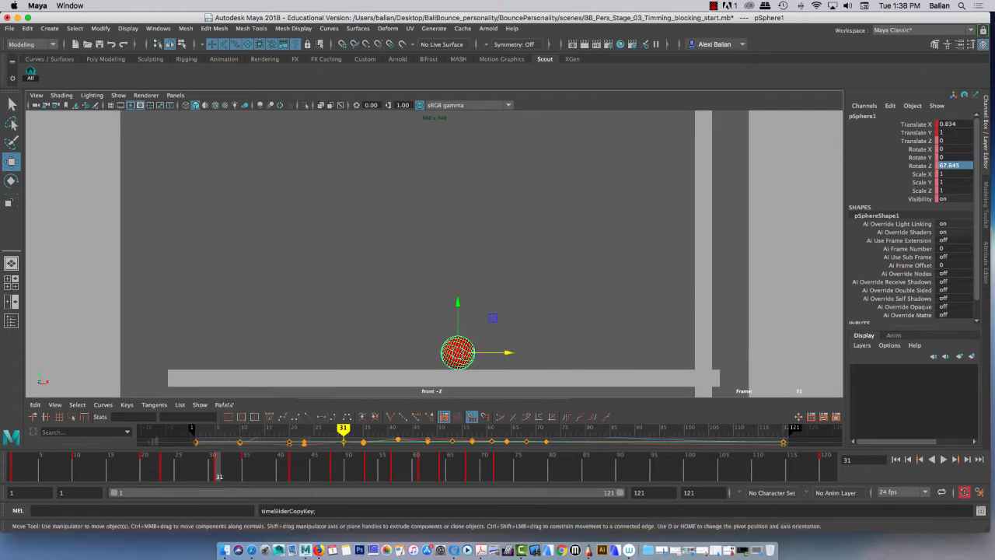
click(245, 467)
right_click(246, 466)
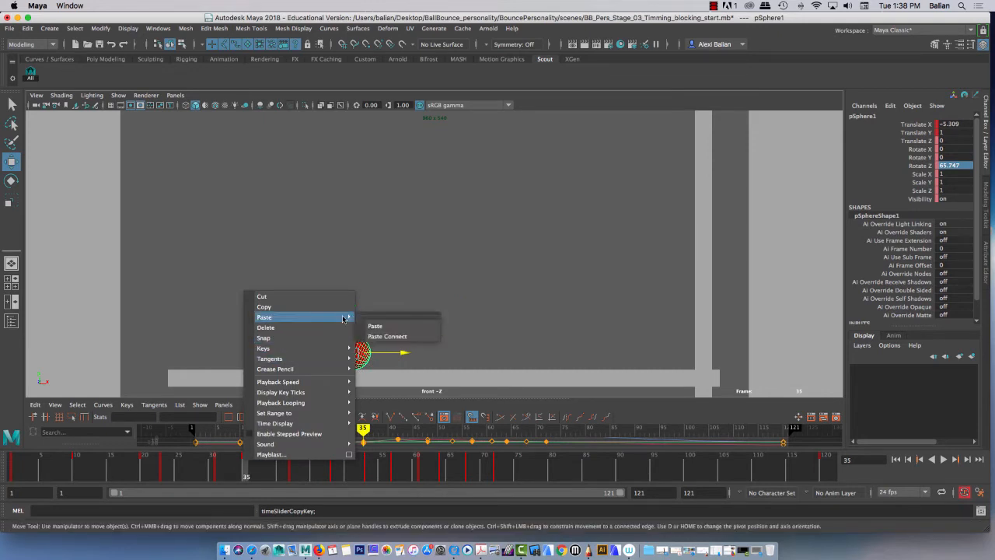
click(375, 326)
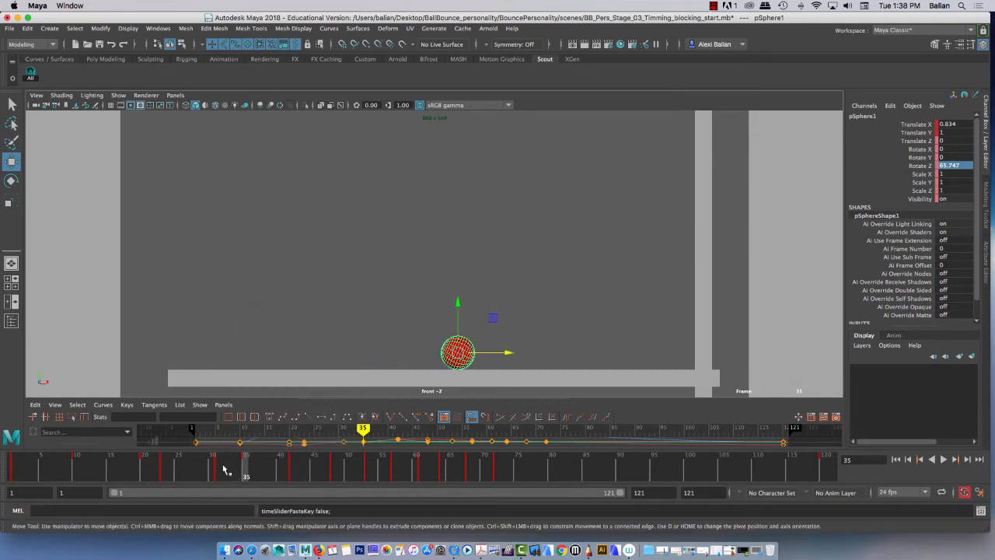
Roll the ball clockwise by setting its Rotate Z to -18 at frames 31 and 35.
key(alt+v)
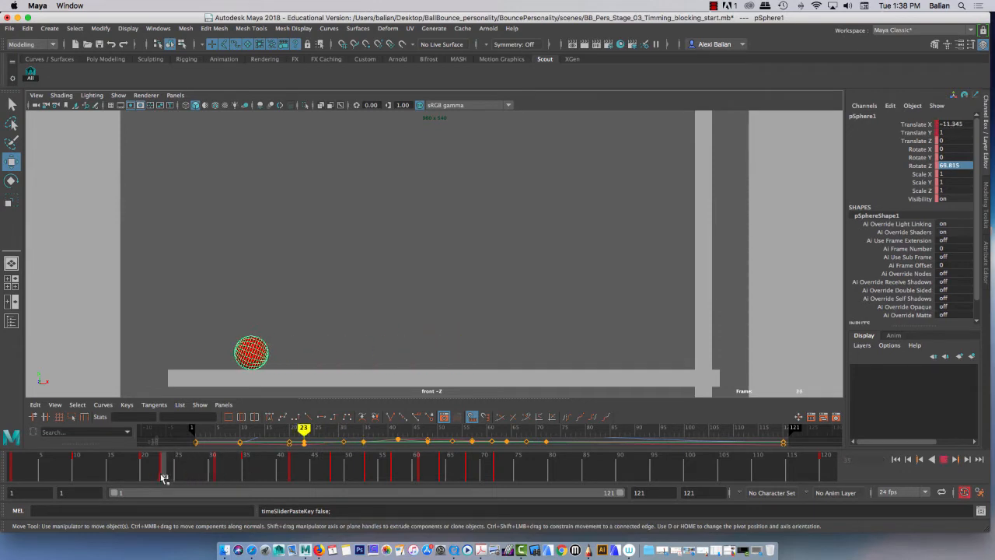
drag(163, 477, 217, 472)
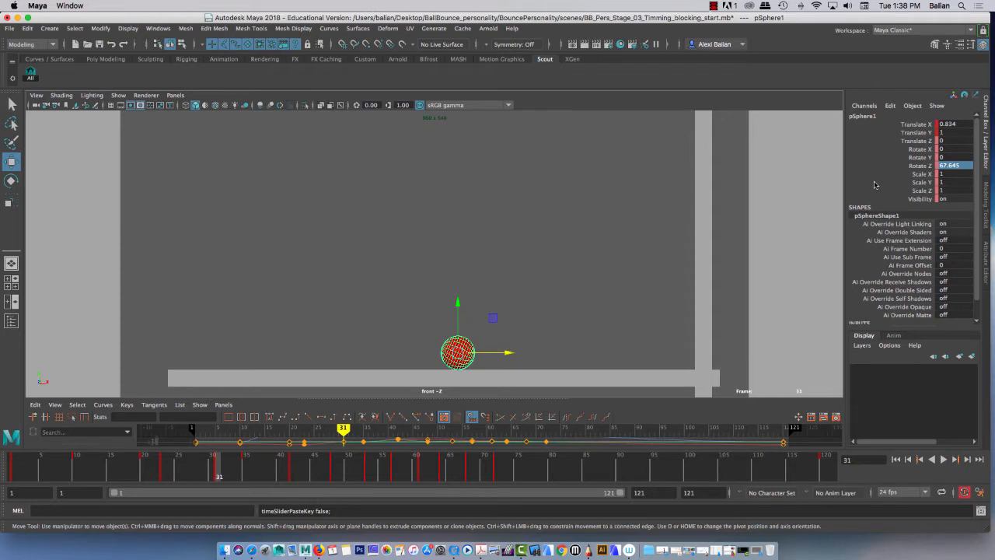
key(e)
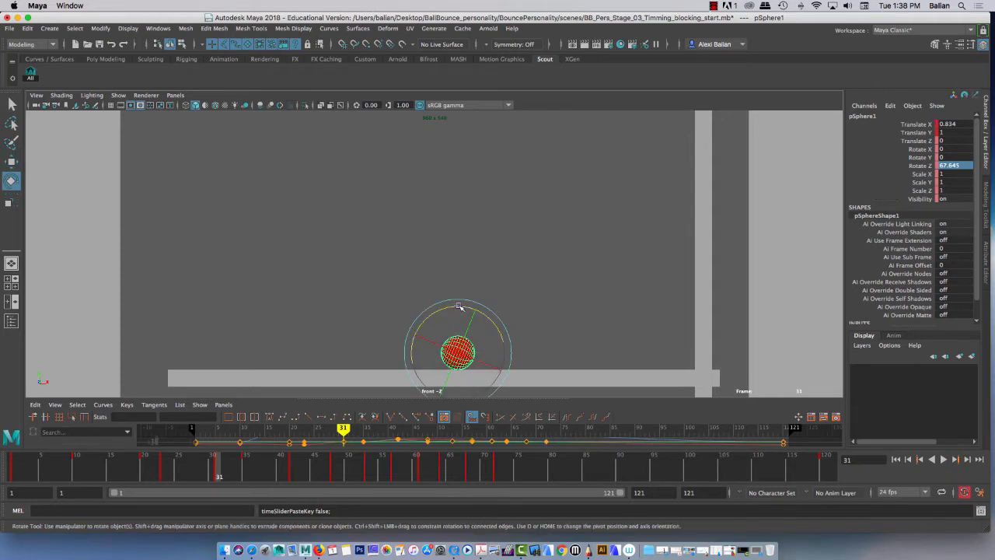
drag(462, 309, 561, 347)
drag(194, 476, 220, 480)
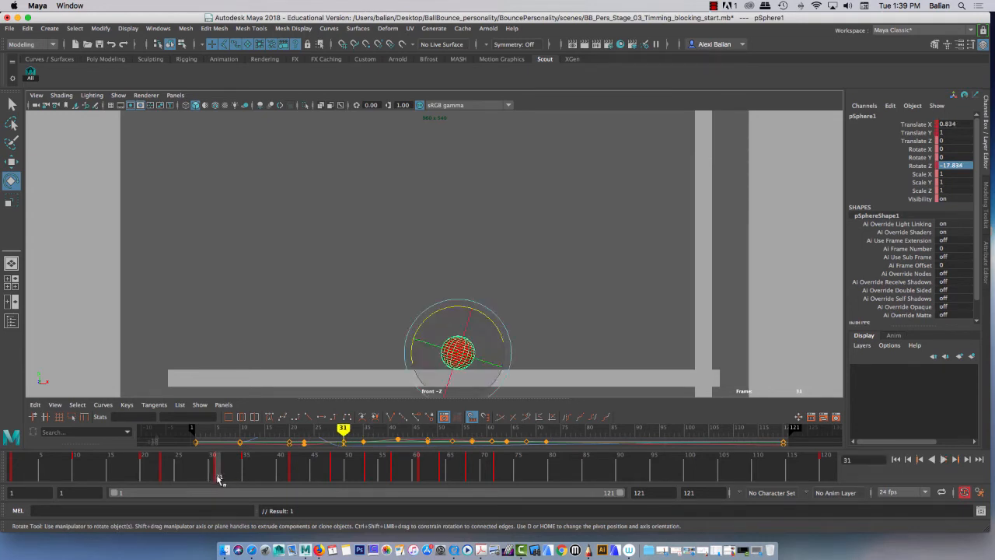
double_click(954, 165)
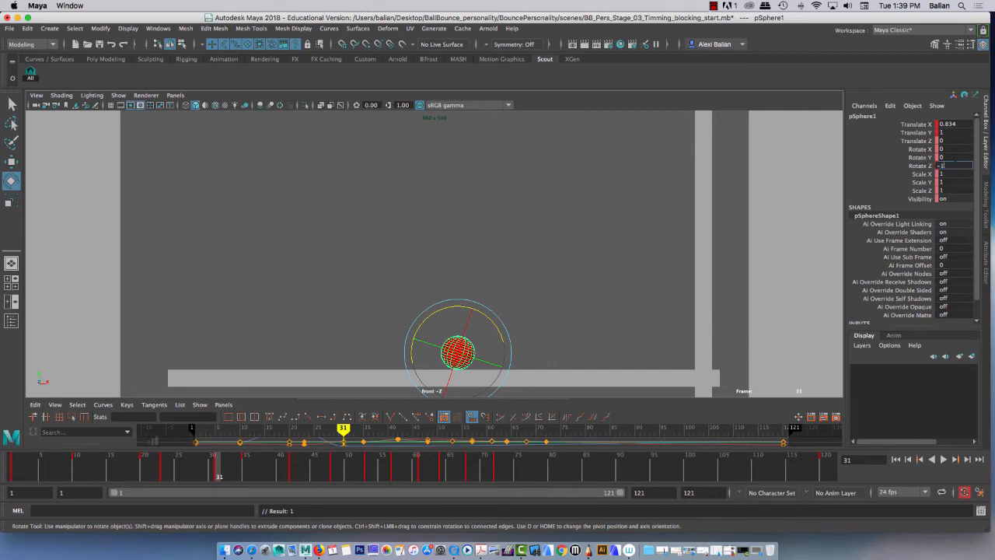
click(246, 469)
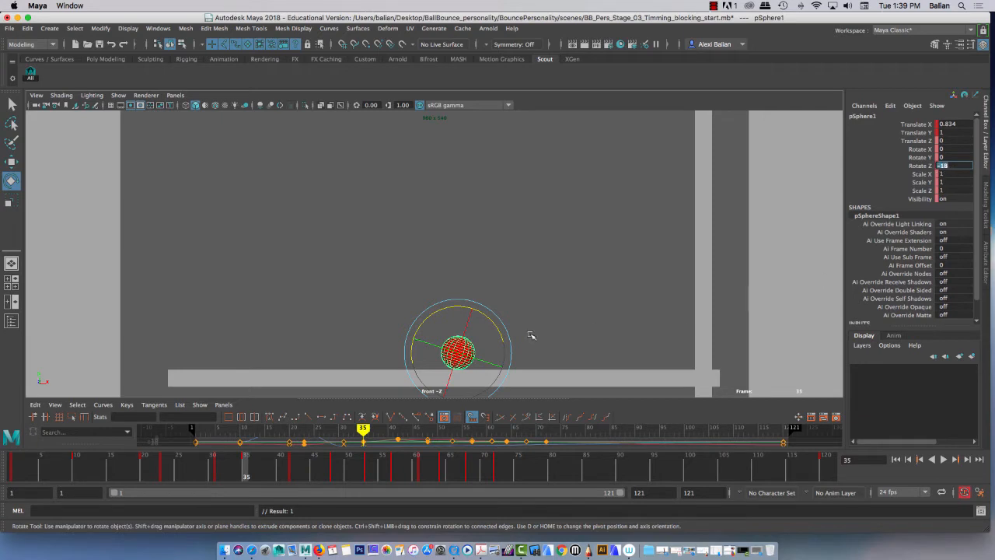
Try squashing the ball along Y to about 0.722 at frame 38.
drag(249, 469, 264, 482)
key(BackSpace)
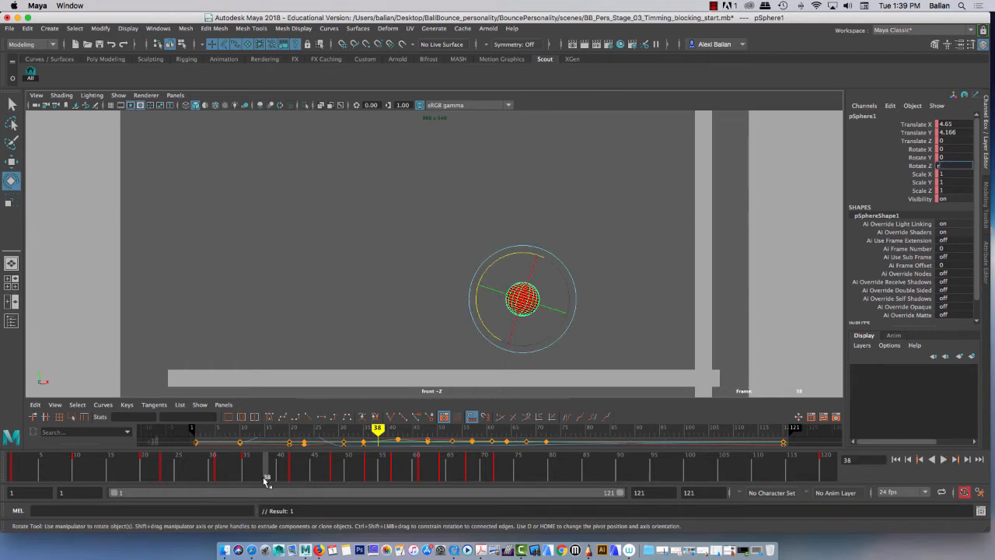
click(11, 199)
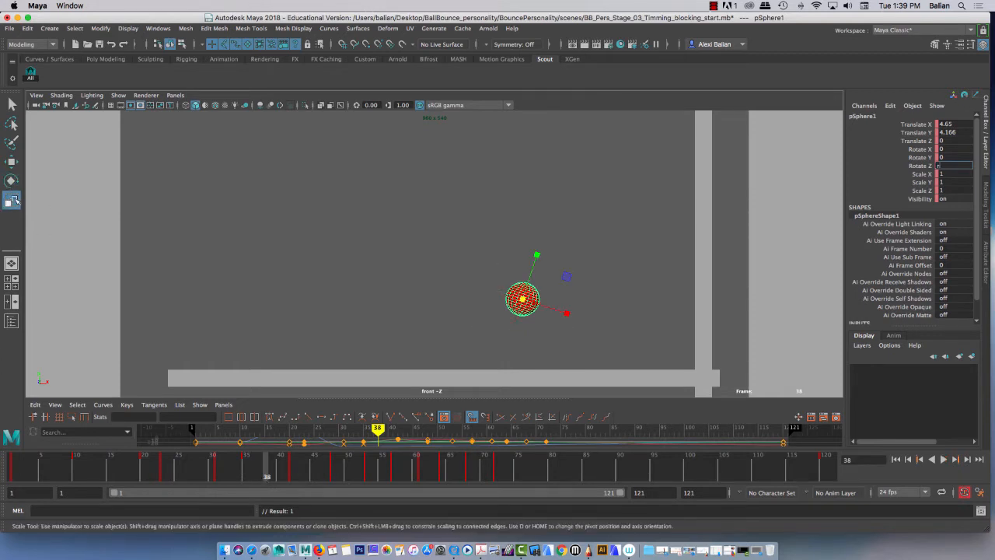
mouse_move(538, 255)
mouse_down()
mouse_move(540, 269)
mouse_move(534, 261)
mouse_up()
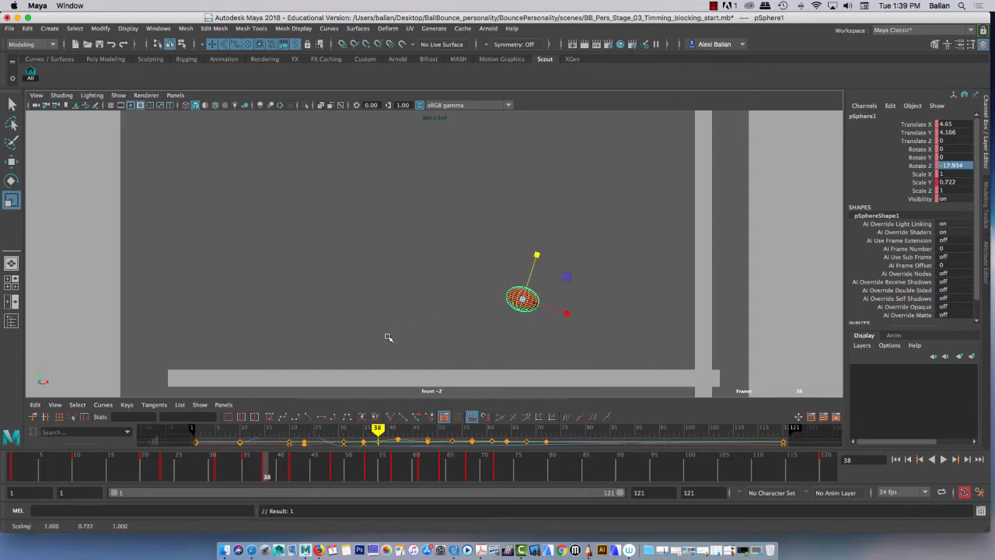
Set the ball's Scale Y to 1 at frame 35 and scrub the preceding frames to check its shape.
click(246, 466)
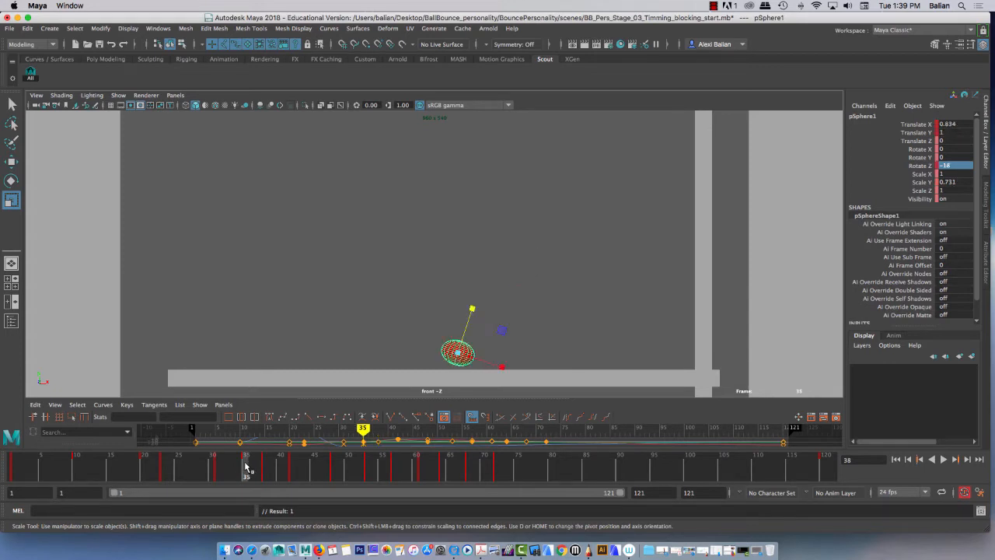
mouse_move(245, 467)
mouse_down()
mouse_move(217, 466)
mouse_move(245, 467)
mouse_up()
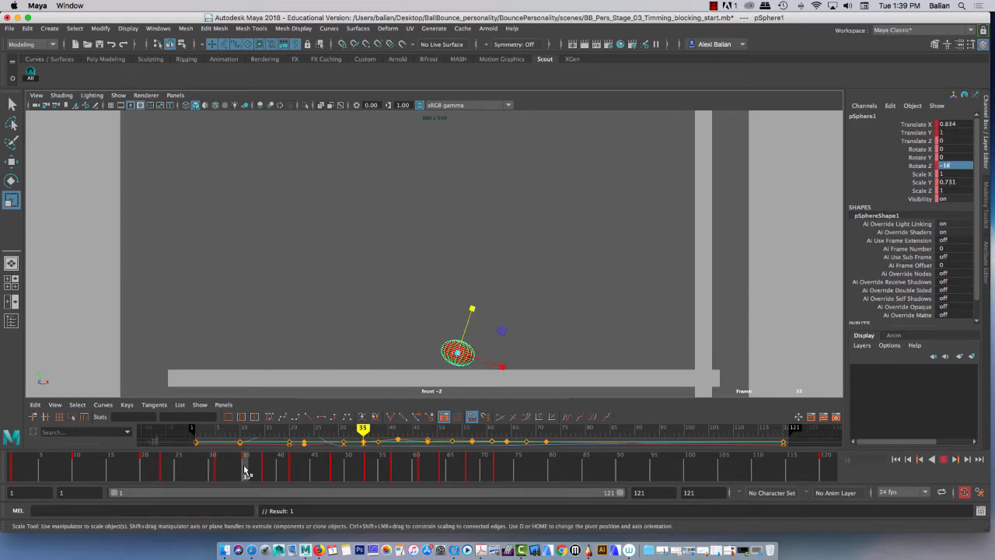
click(963, 183)
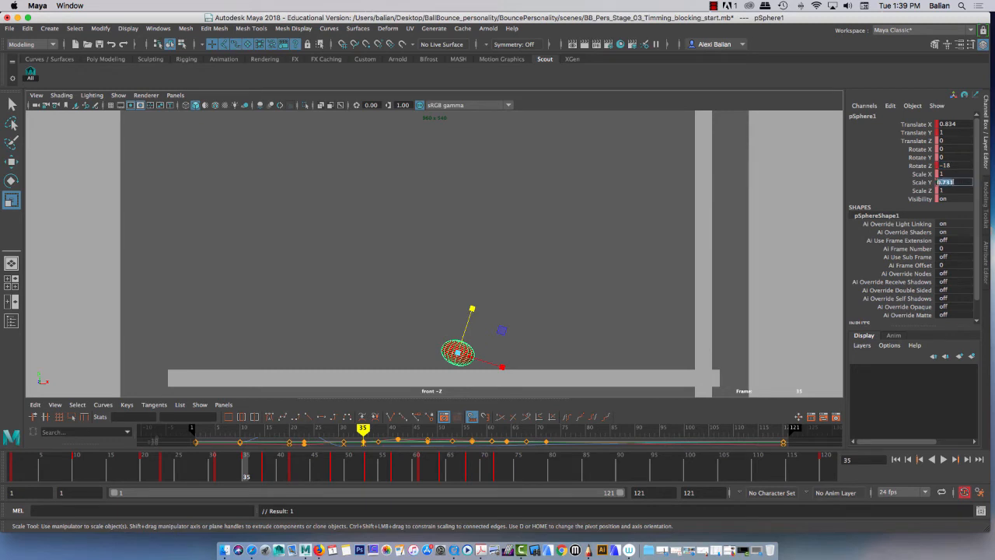
text(1)
key(Return)
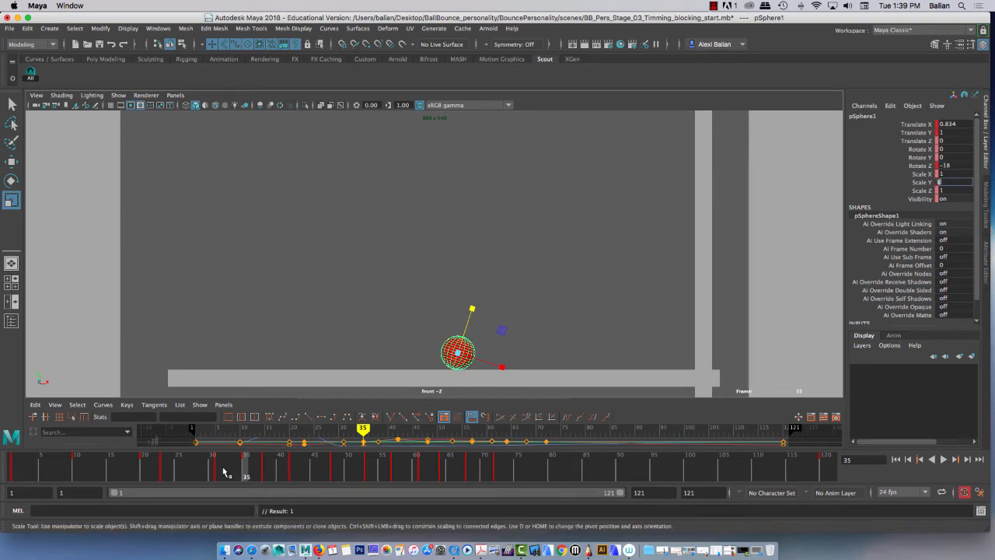
mouse_move(228, 471)
mouse_down()
mouse_move(218, 471)
mouse_move(265, 472)
mouse_move(246, 472)
mouse_up()
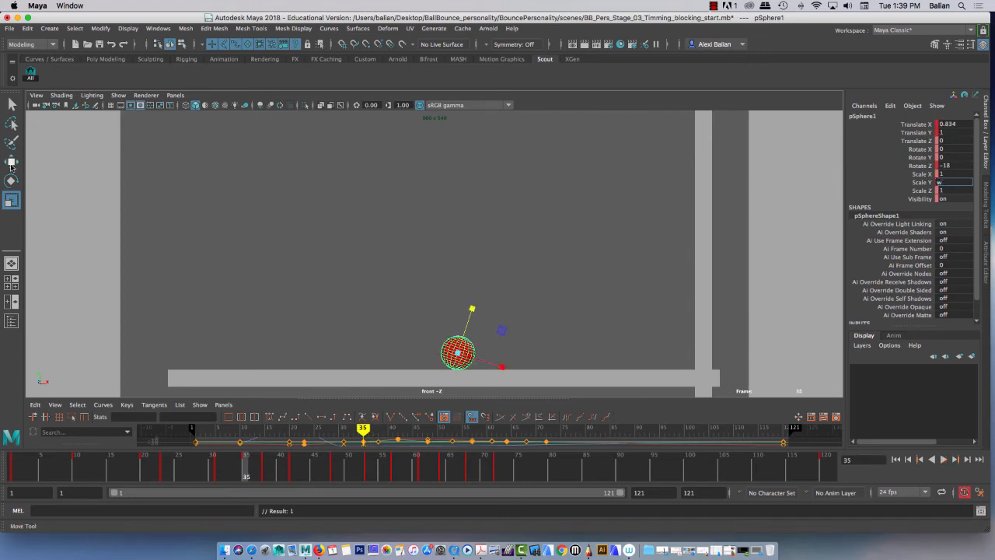
Copy the ball's keyframe at frame 35 and paste it at frame 38.
key(w)
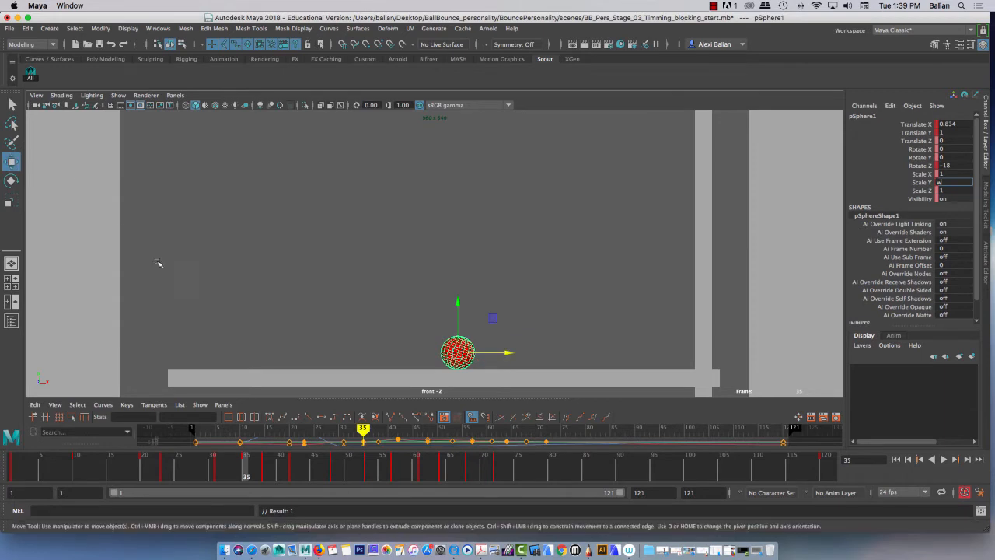
right_click(247, 466)
click(268, 311)
click(263, 467)
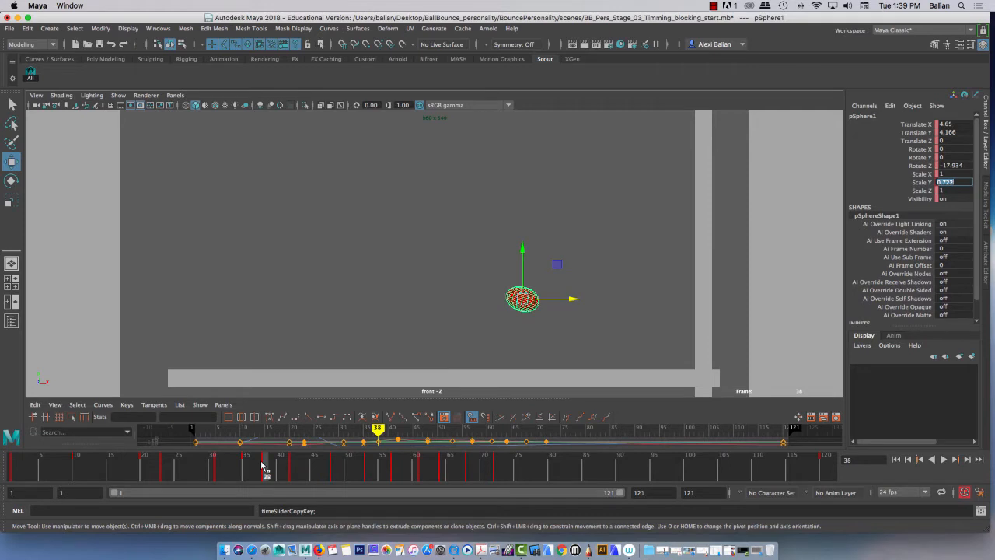
right_click(265, 459)
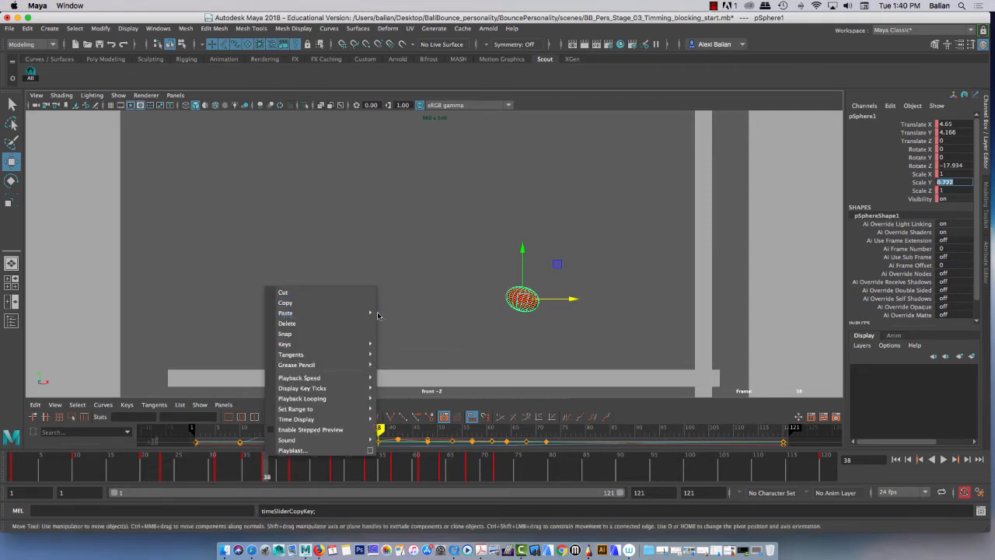
click(392, 323)
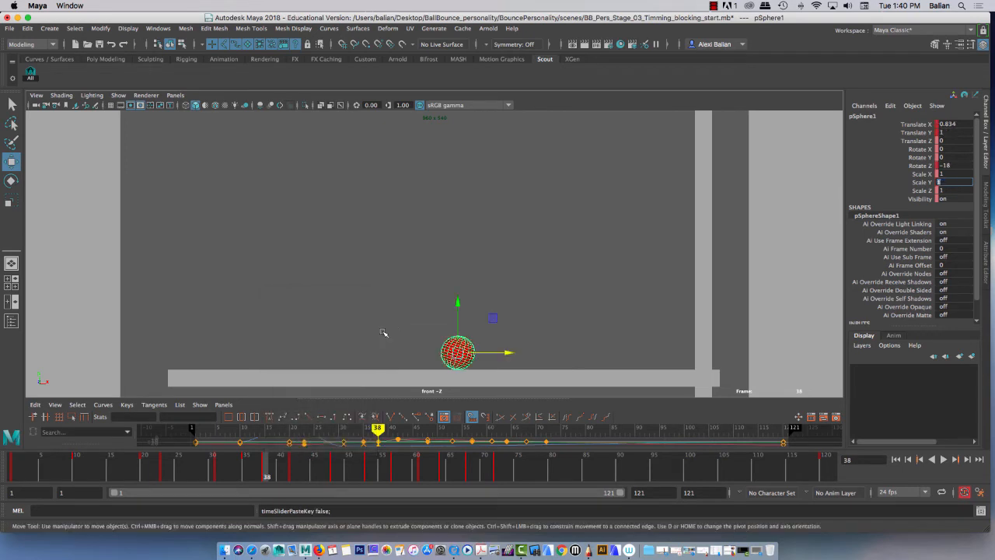
Rotate the ball about Z to about -35.5 degrees at frame 38.
drag(260, 468, 265, 470)
click(11, 182)
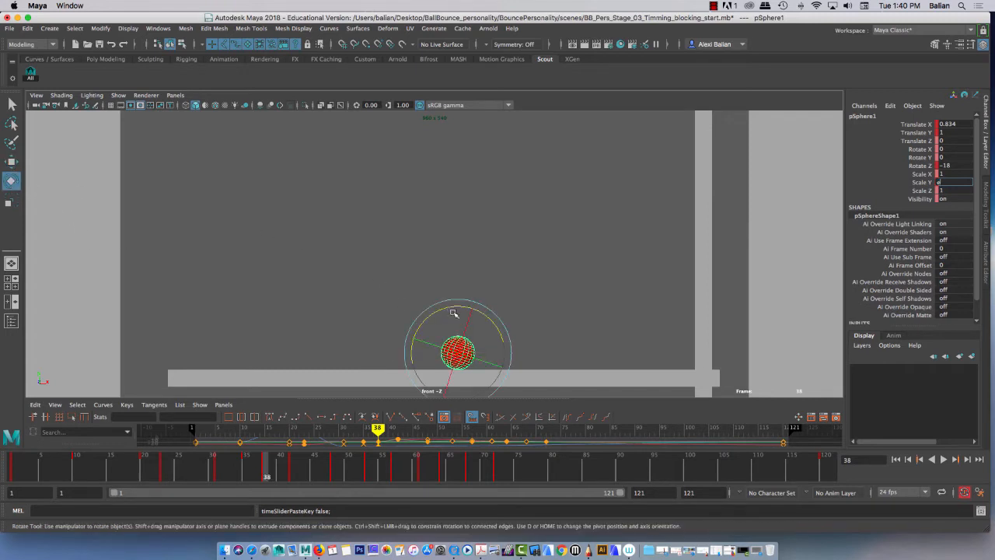
drag(454, 309, 476, 333)
Squash the ball at frame 38 with Scale Y 0.8, Scale X 1.2 and Scale Z 1.2.
key(r)
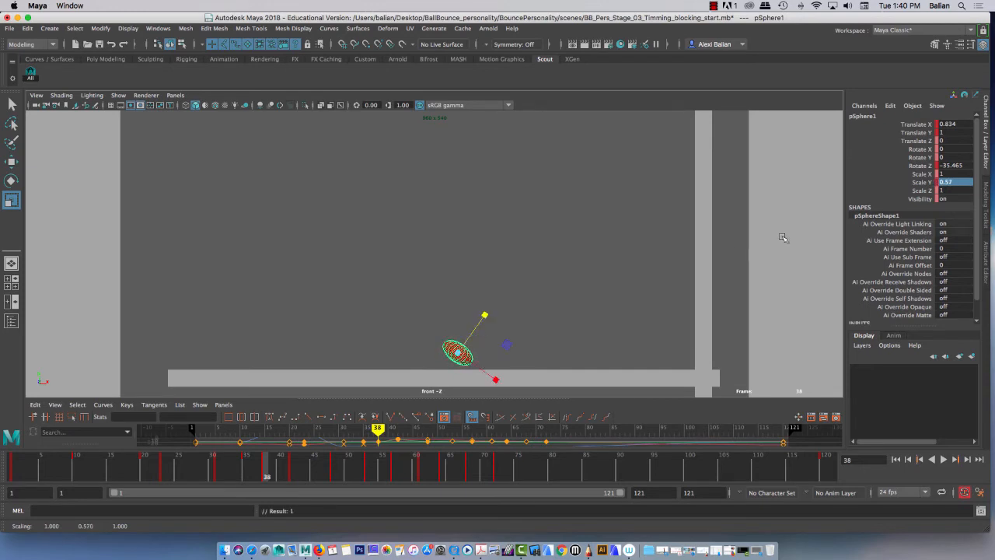
click(960, 183)
text(.8)
key(Return)
click(955, 174)
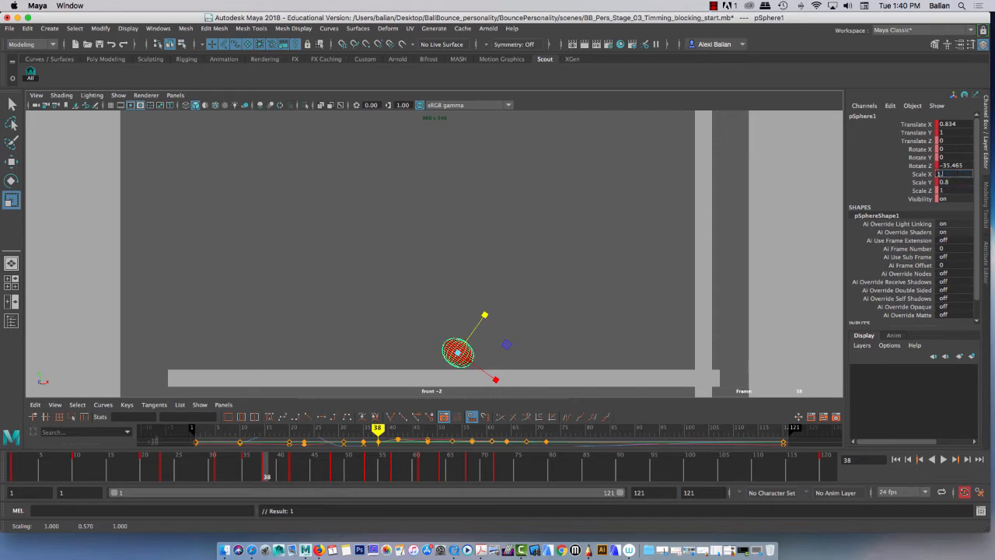
key(Return)
click(964, 191)
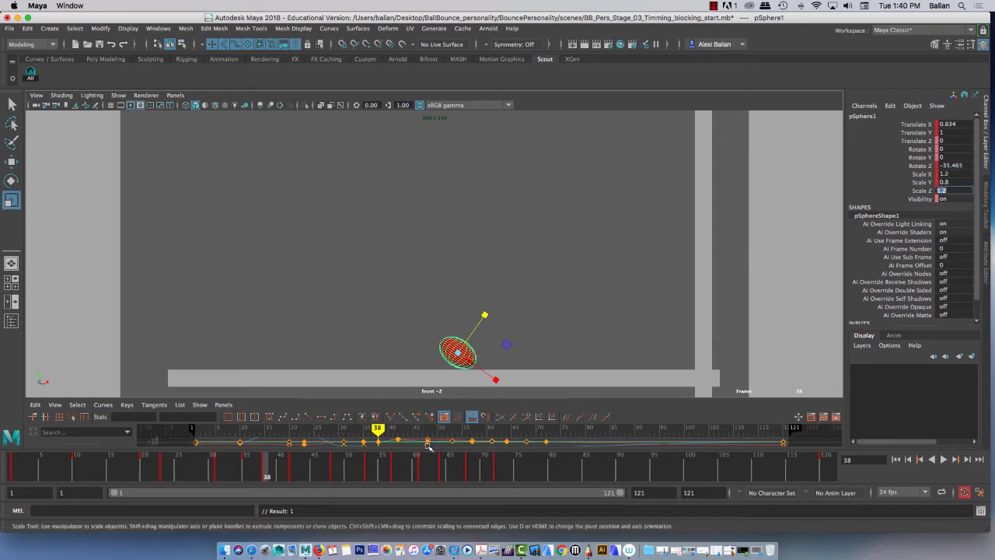
Shift the ball's keyframes from frames 42 to 72 three frames later to start at frame 45, and scrub the jump toward the wall.
click(245, 470)
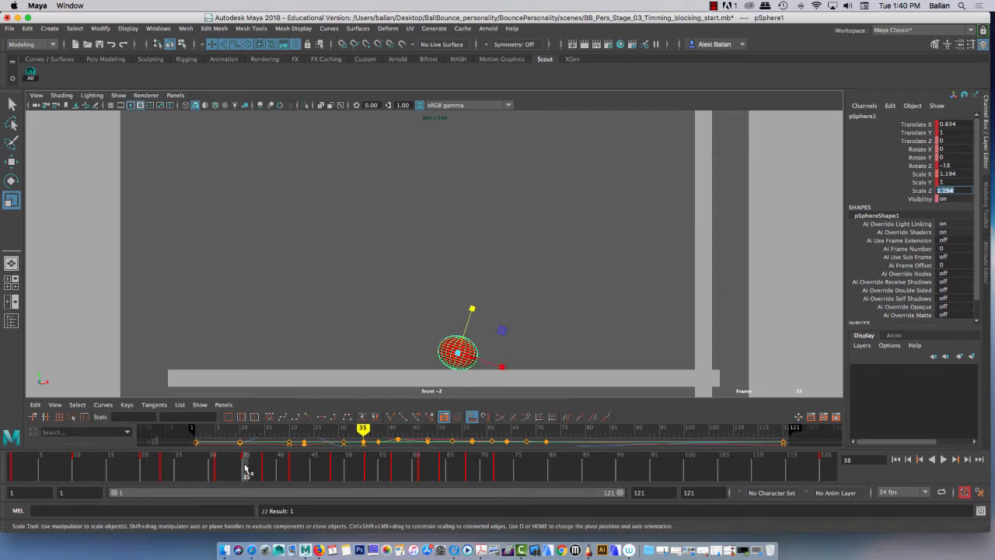
mouse_move(244, 470)
mouse_down()
mouse_move(293, 469)
mouse_move(247, 477)
mouse_move(294, 480)
mouse_move(267, 475)
mouse_move(497, 470)
mouse_up()
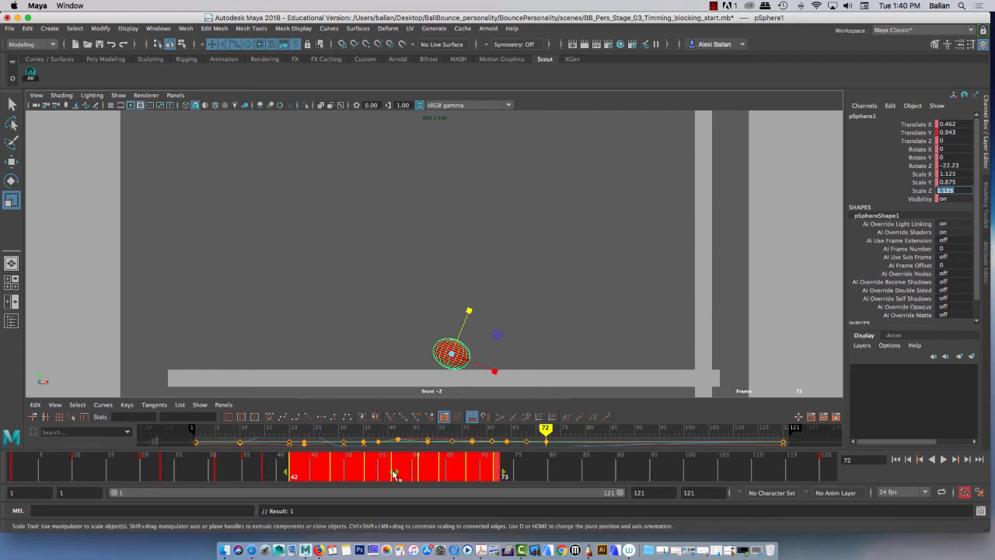
drag(394, 474, 416, 474)
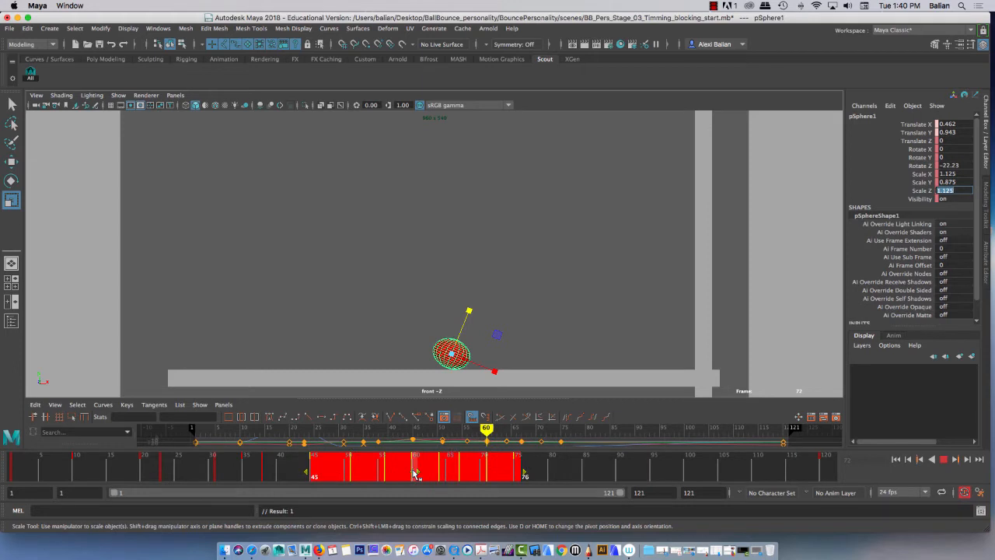
click(288, 471)
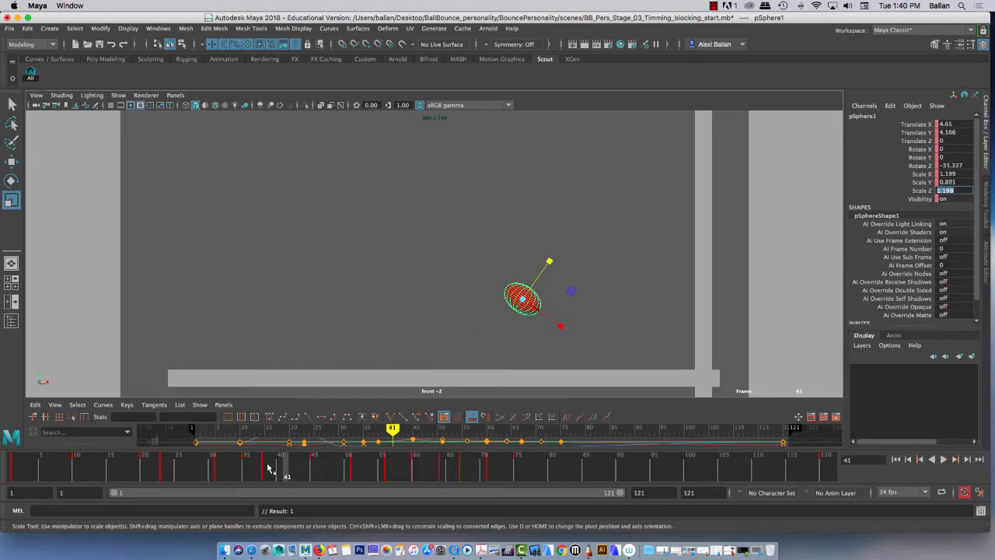
drag(268, 467, 315, 467)
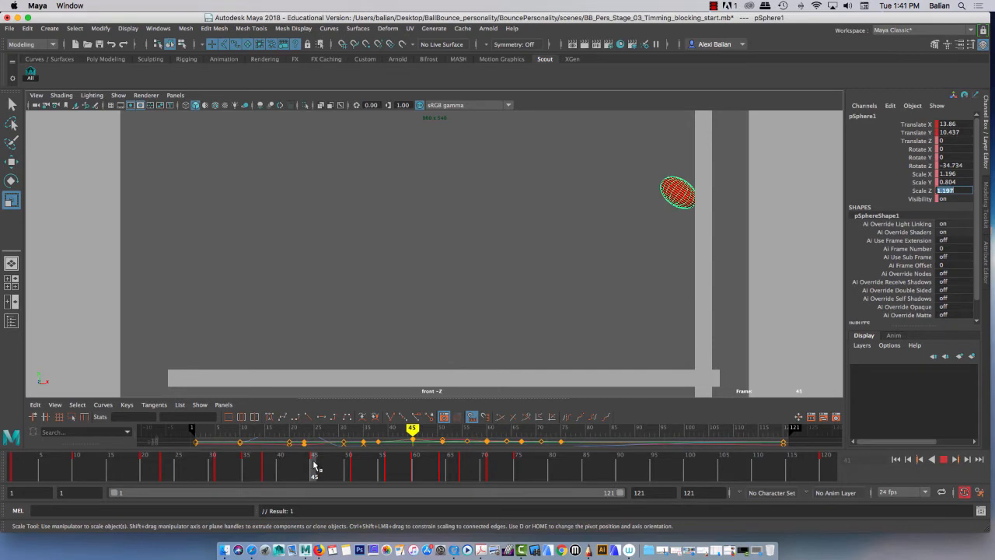
Restore the ball's round shape at frame 45 by setting Scale X, Scale Y and Scale Z to 1.
drag(314, 465, 315, 466)
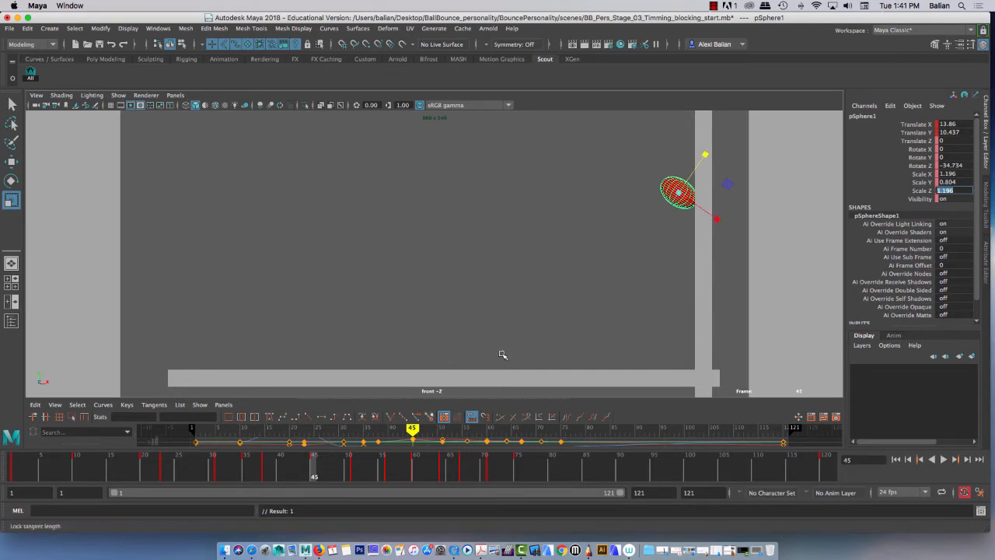
click(948, 182)
text(1)
key(Tab)
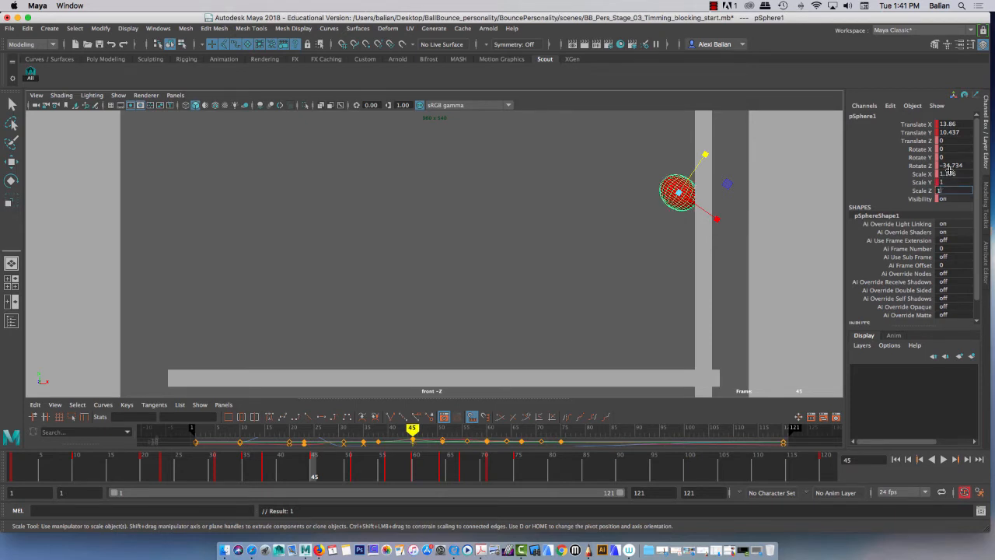
click(949, 174)
text(1)
key(Return)
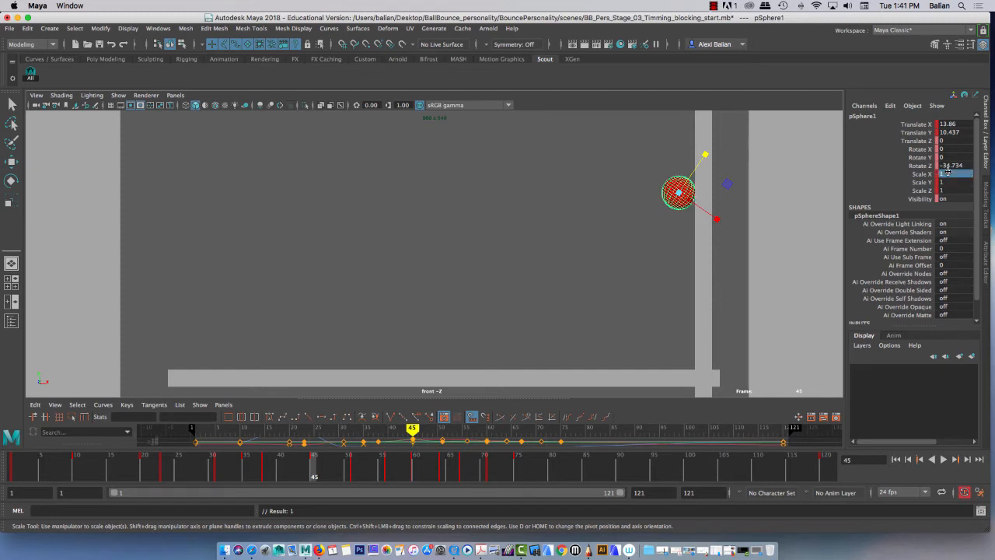
Stretch the ball along its jump direction at frame 41 with Scale Y 1.5 and Scale X 0.7.
click(628, 192)
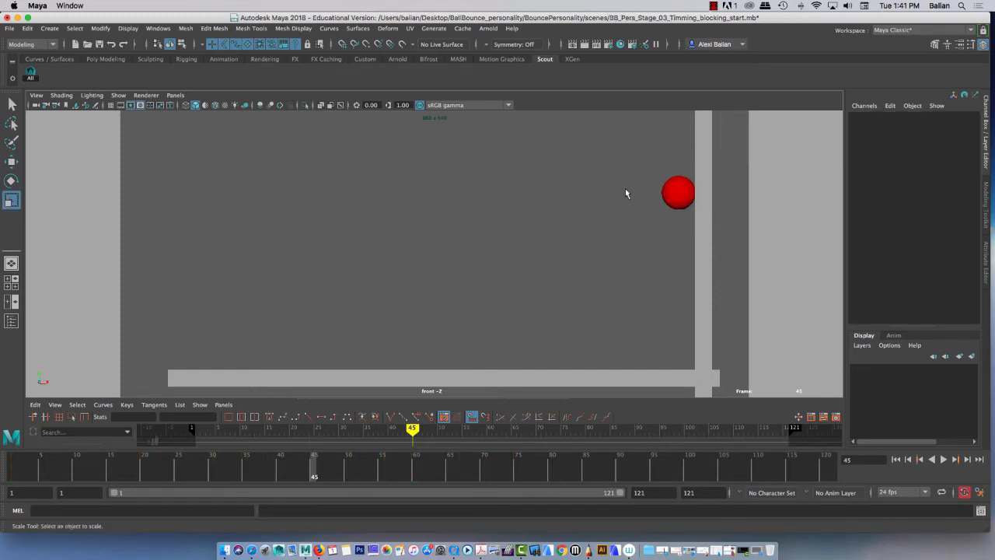
click(671, 191)
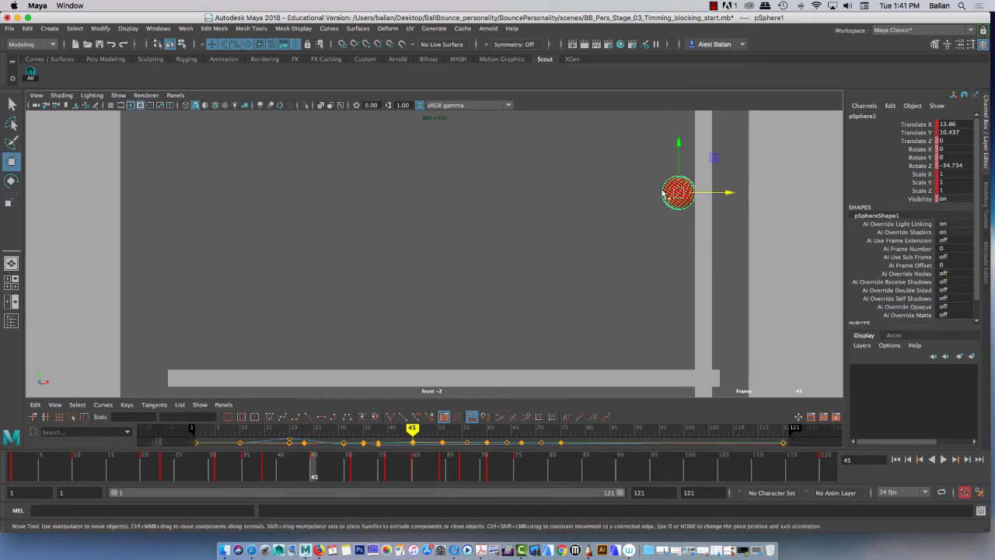
key(w)
drag(305, 458, 286, 473)
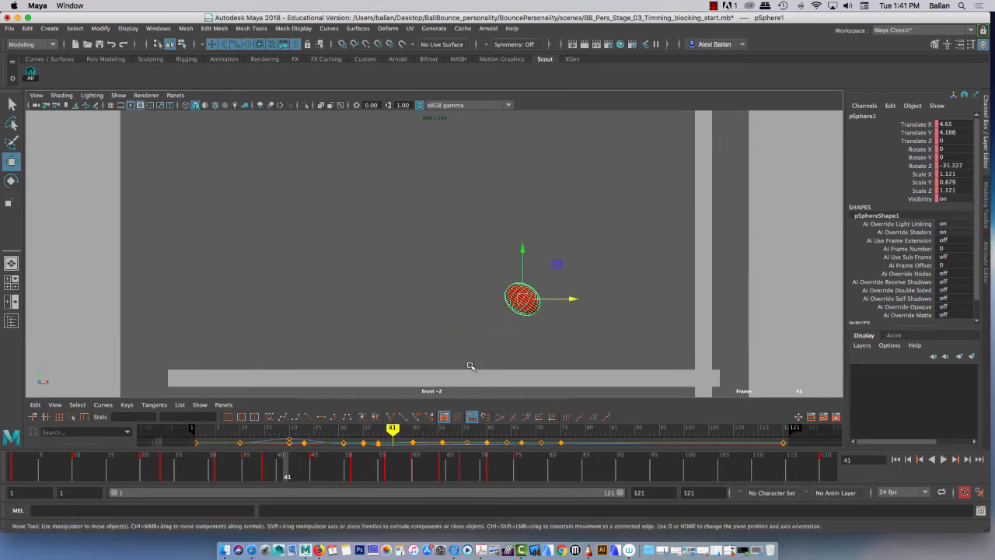
key(r)
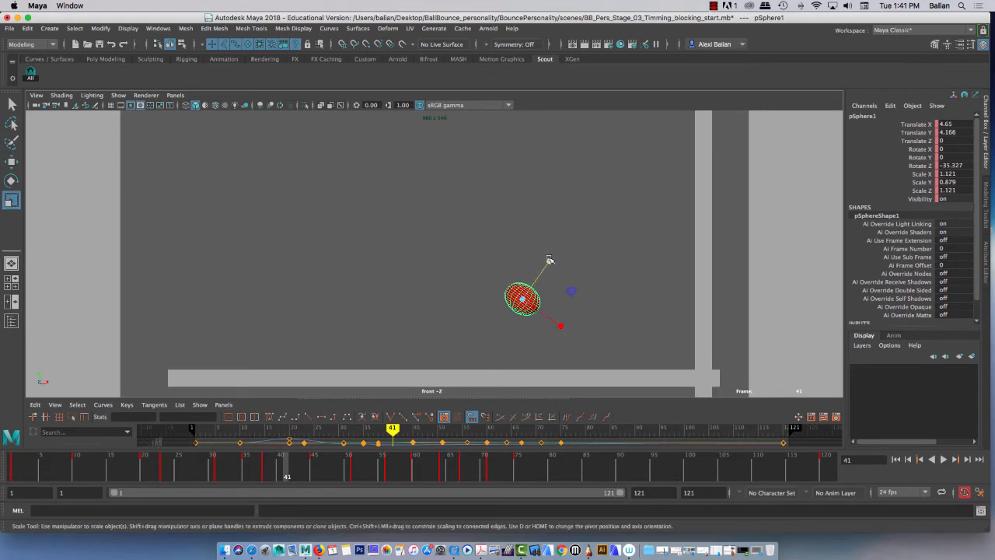
drag(549, 261, 570, 234)
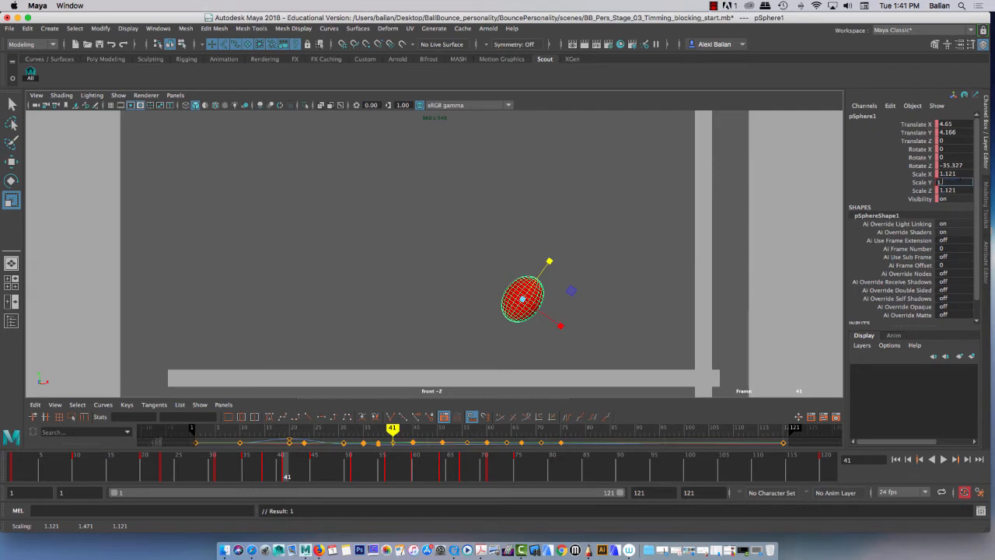
key(Return)
click(953, 173)
text(1)
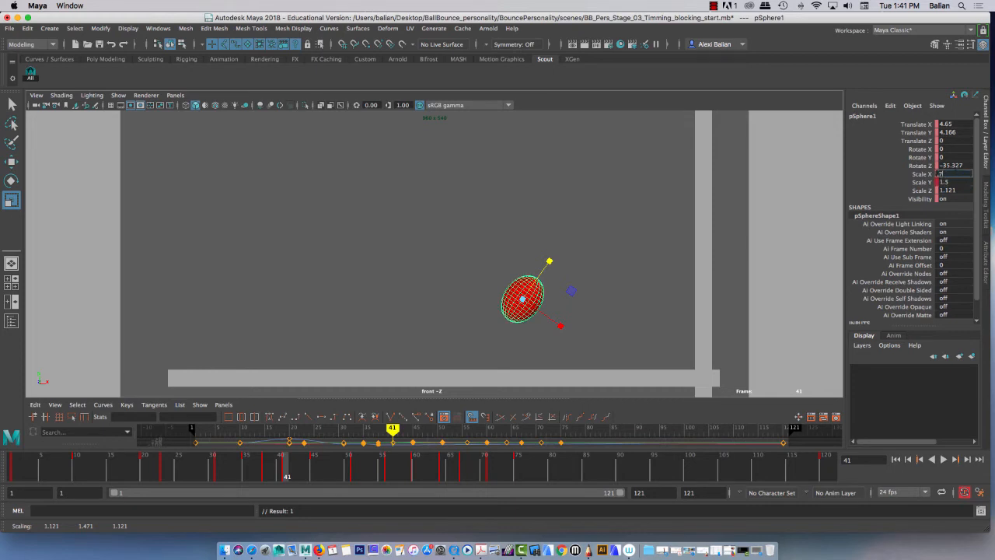
Refine the stretch at frame 41 to Scale X 0.8, Scale Y 1.3 and Scale Z 0.8.
click(957, 190)
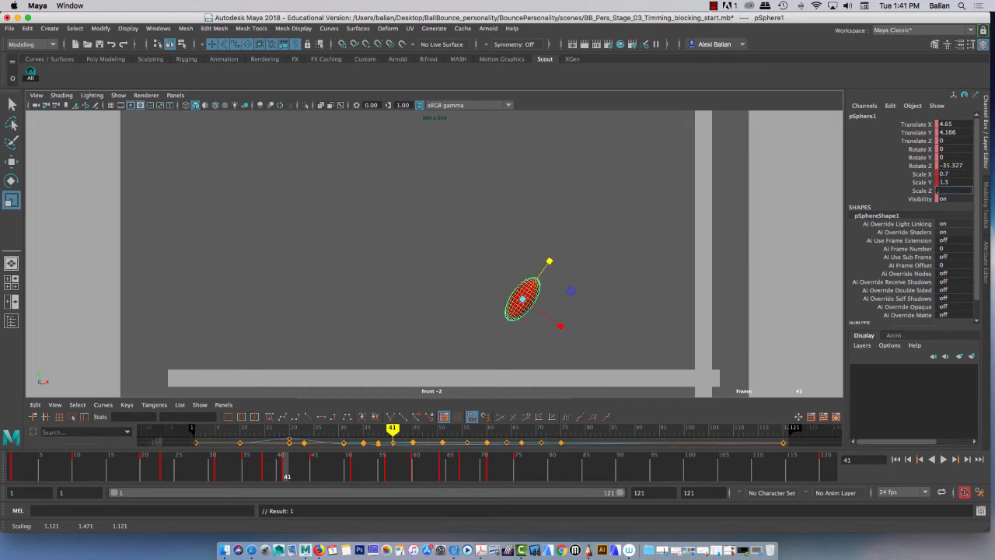
click(955, 182)
key(Return)
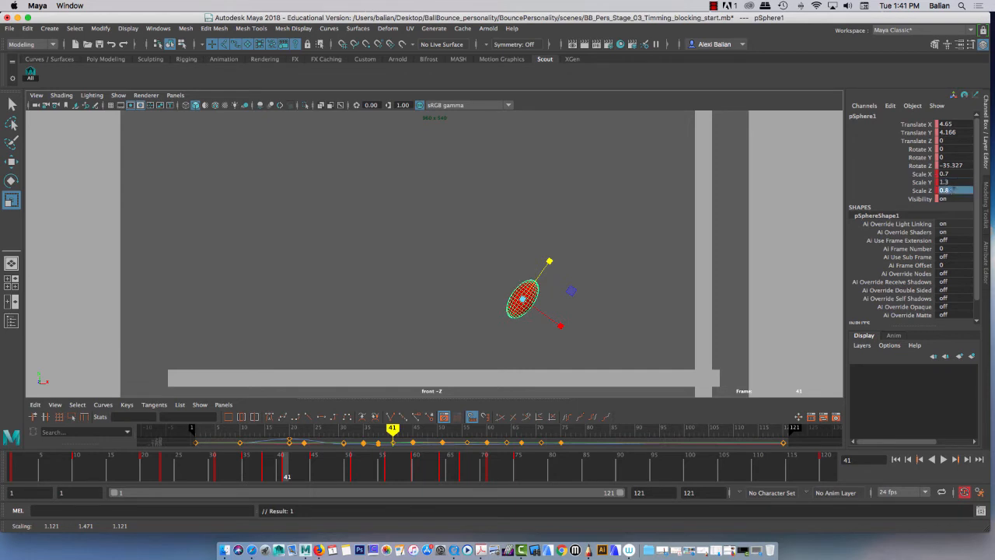
click(954, 174)
key(BackSpace)
text(.8)
key(Return)
Examine the ball's shape and scale values at the keyframes leading into the jump, between frames 31 and 39.
click(273, 475)
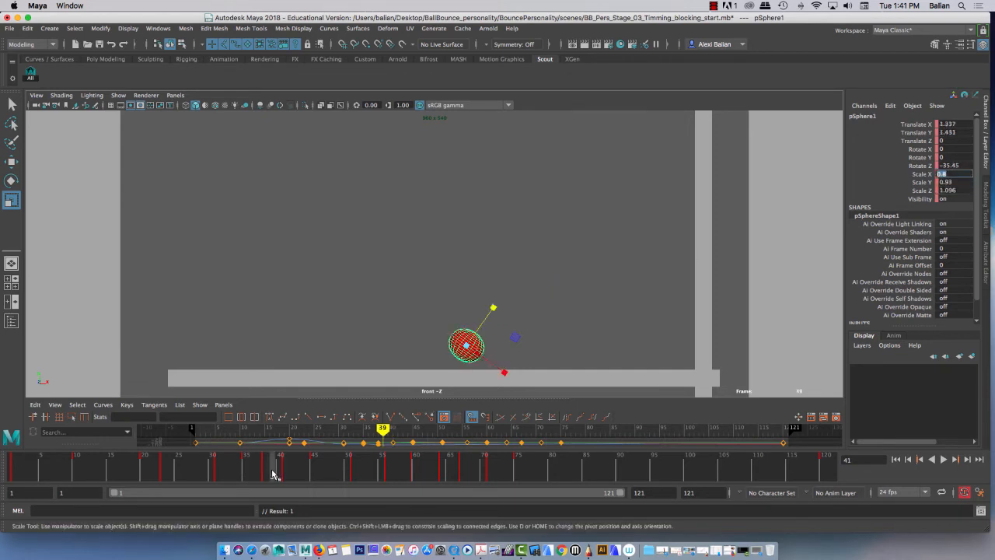
mouse_move(274, 474)
mouse_down()
mouse_move(322, 474)
mouse_move(266, 476)
mouse_up()
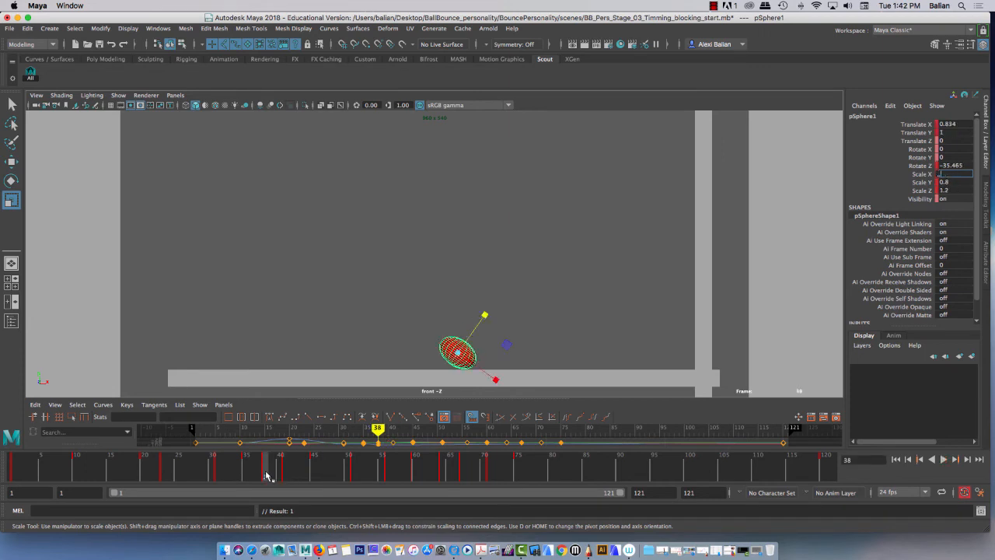
click(288, 303)
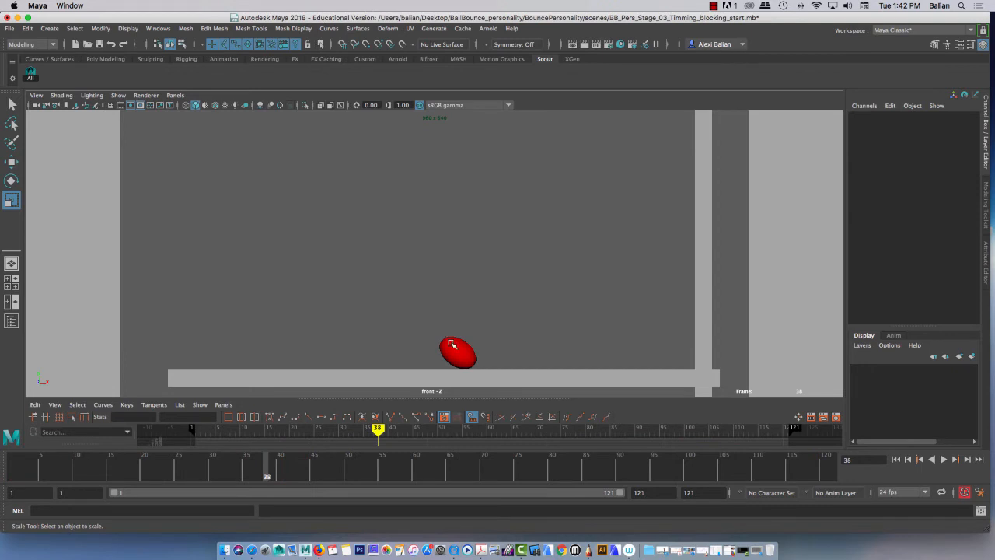
click(451, 342)
click(249, 474)
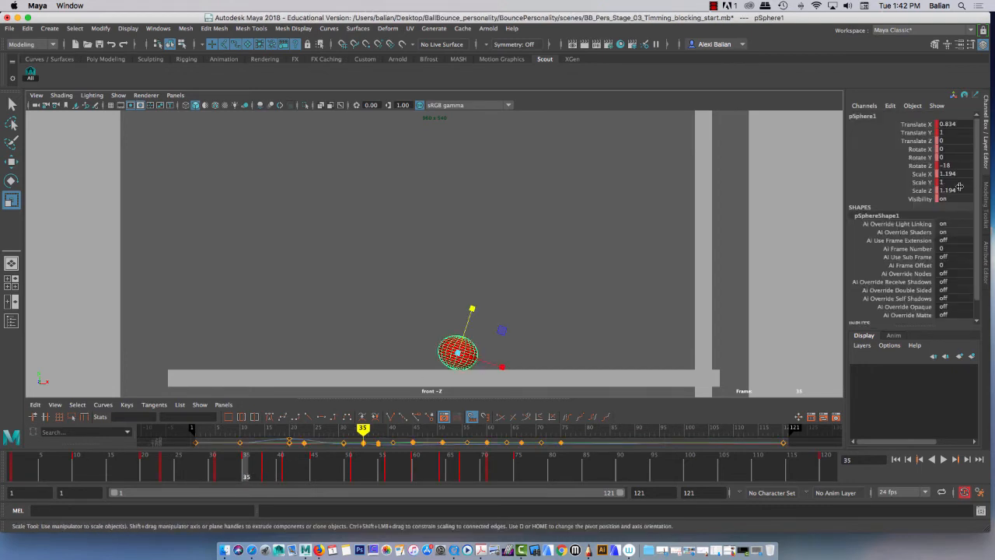
click(220, 473)
click(246, 472)
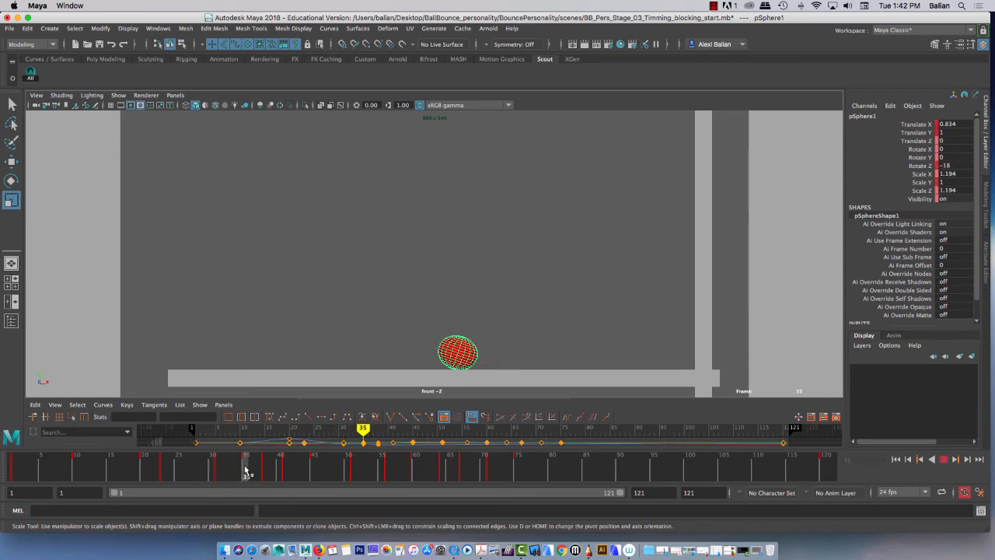
click(220, 472)
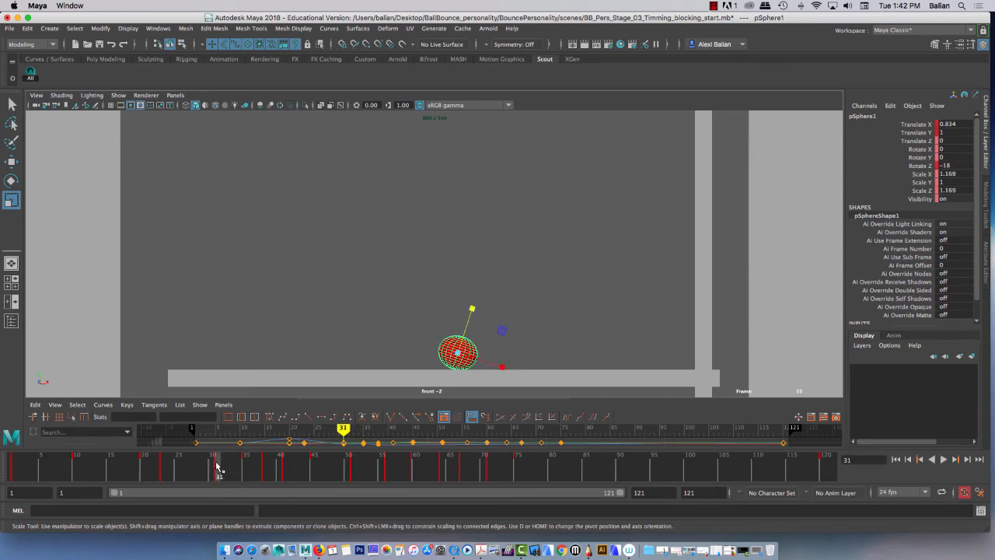
mouse_move(219, 467)
mouse_down()
mouse_move(240, 469)
mouse_move(228, 465)
mouse_up()
Set the ball's Scale X, Scale Y and Scale Z to 1 at frame 31 and key the three channels.
click(219, 473)
drag(925, 174, 925, 191)
click(945, 191)
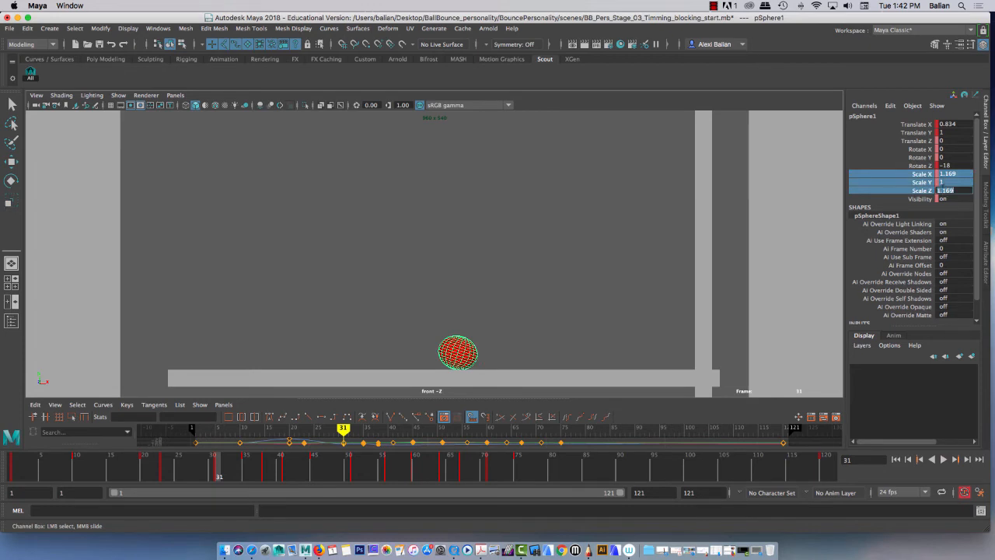
text(1)
key(Return)
right_click(924, 179)
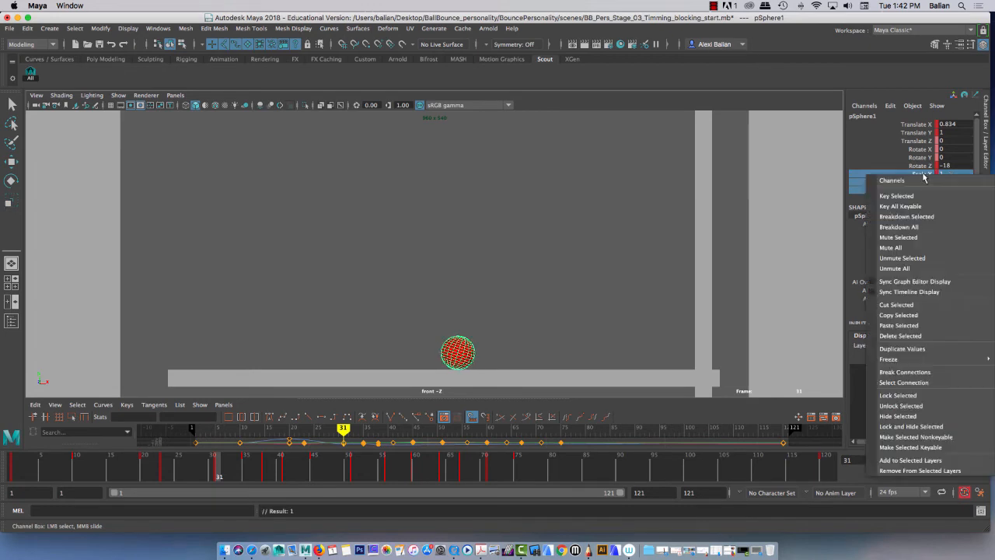
click(910, 196)
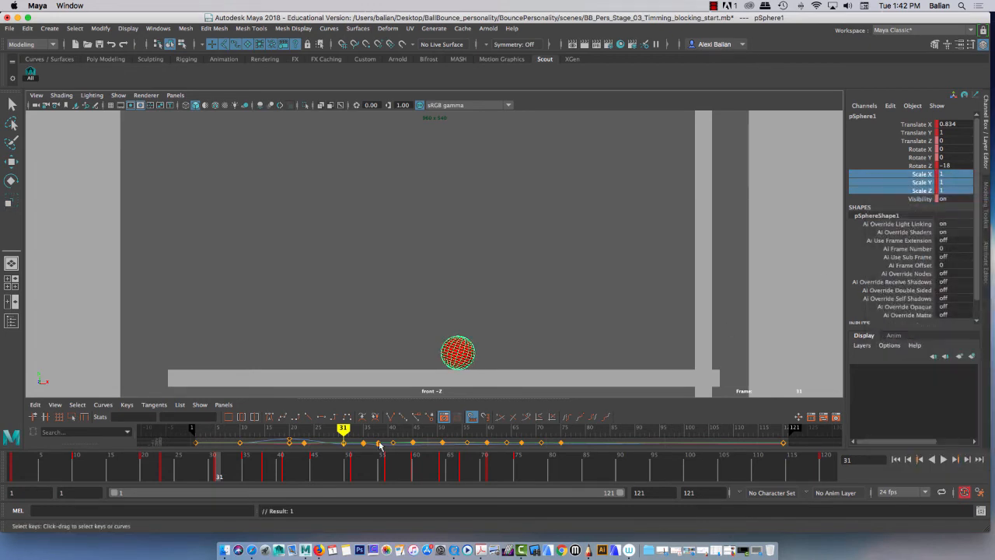
Set the ball's Scale X, Scale Y and Scale Z to 1 at frame 35 and key the three channels.
click(246, 470)
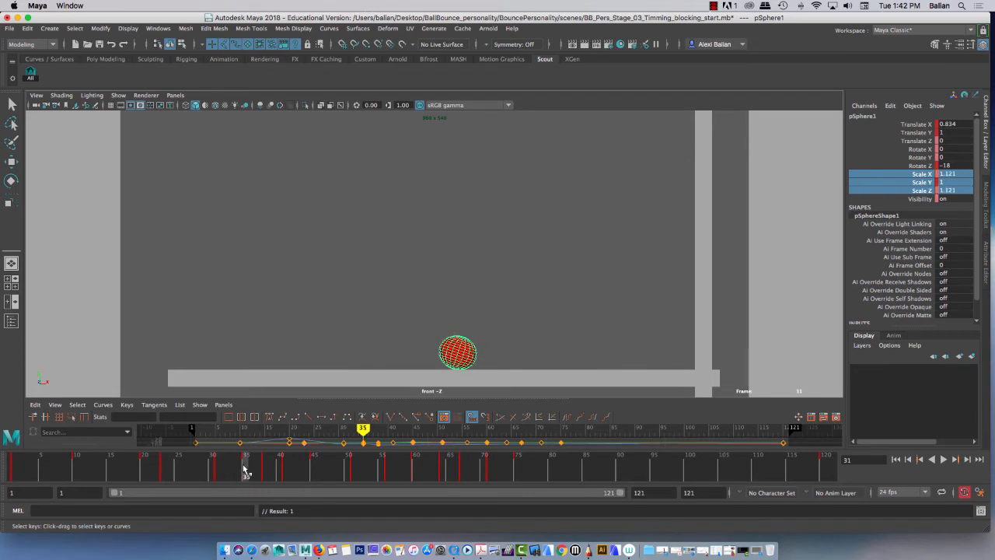
click(919, 175)
drag(921, 176, 922, 190)
text(1)
key(Return)
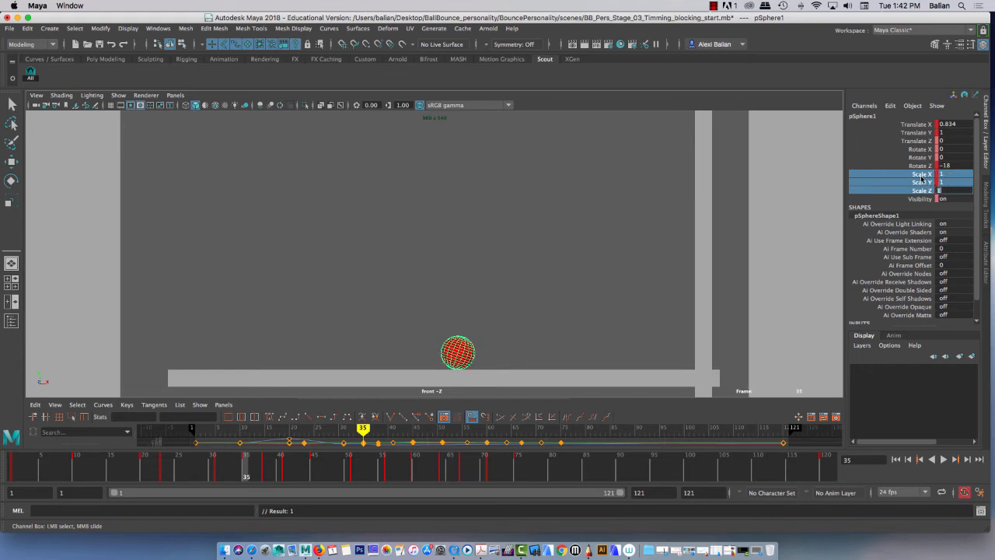
right_click(923, 179)
click(922, 185)
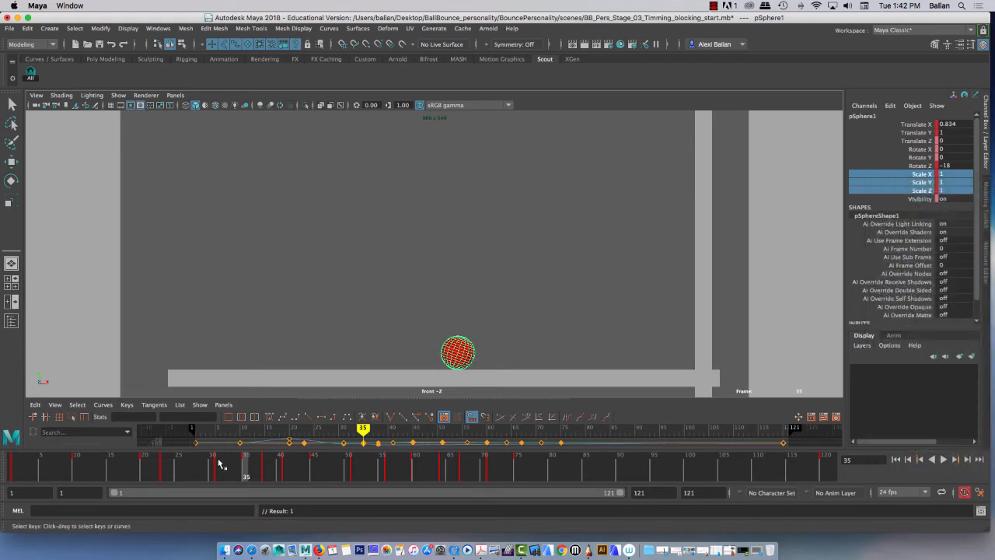
Move the ball at frame 41 closer to its take-off spot, to about Translate X 2.1 and Translate Y 2.4, comparing it with the neighbouring keyframes.
drag(216, 463, 287, 469)
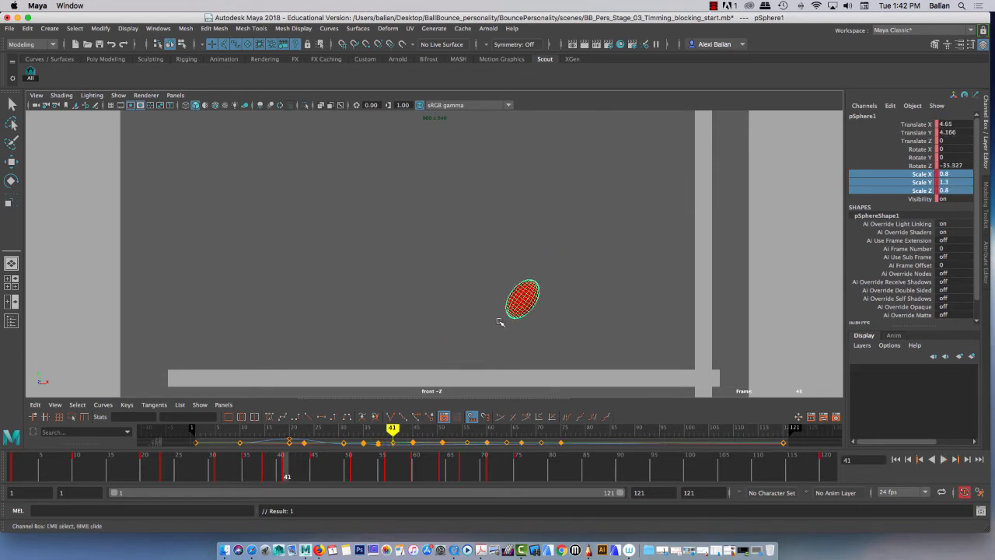
key(w)
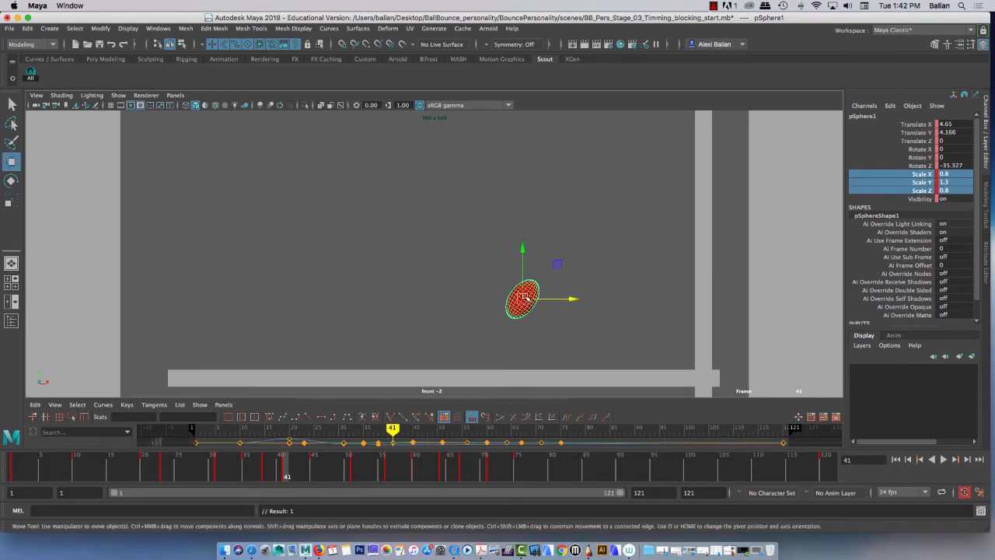
drag(523, 278, 495, 335)
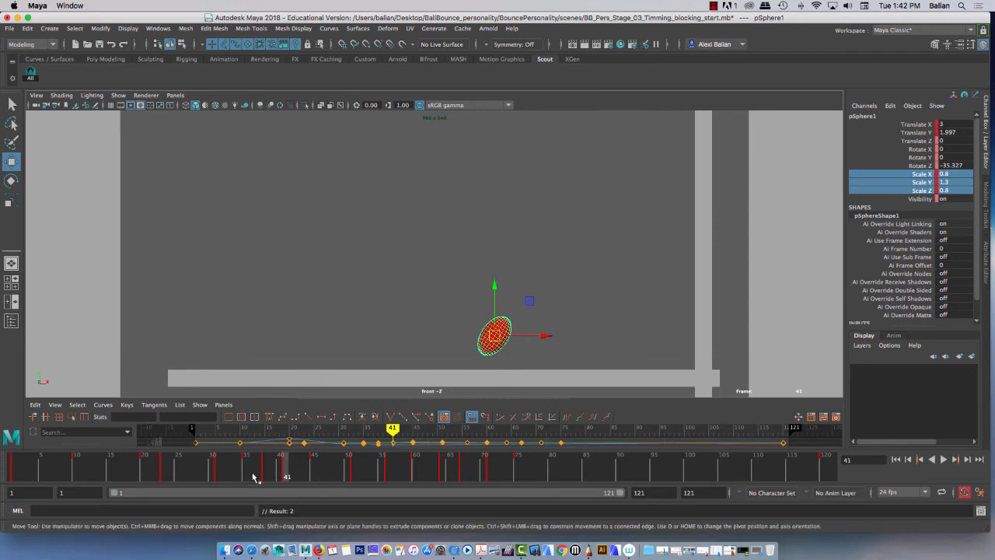
drag(262, 480, 287, 472)
mouse_move(493, 322)
mouse_down()
mouse_move(490, 309)
mouse_move(513, 326)
mouse_up()
key(comma)
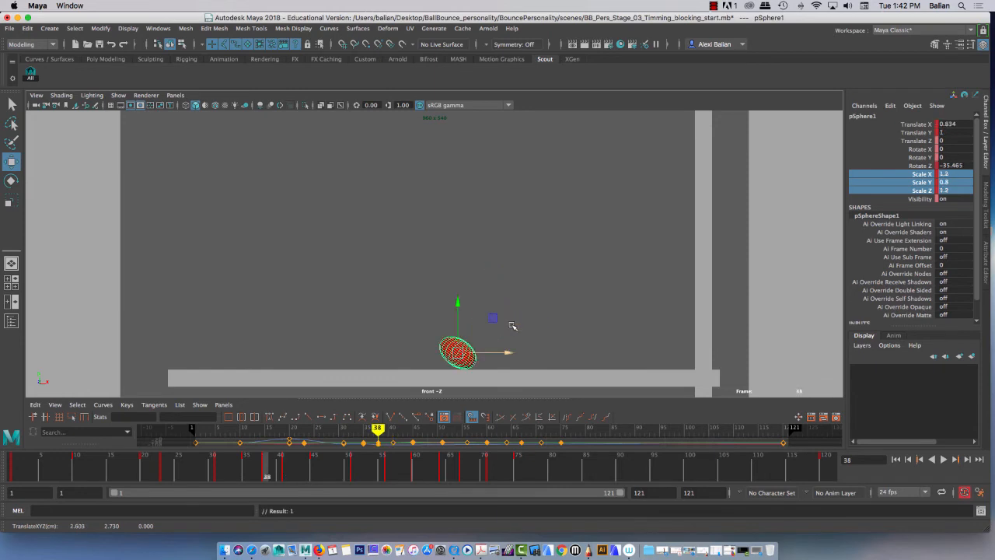
key(period)
key(comma)
key(period)
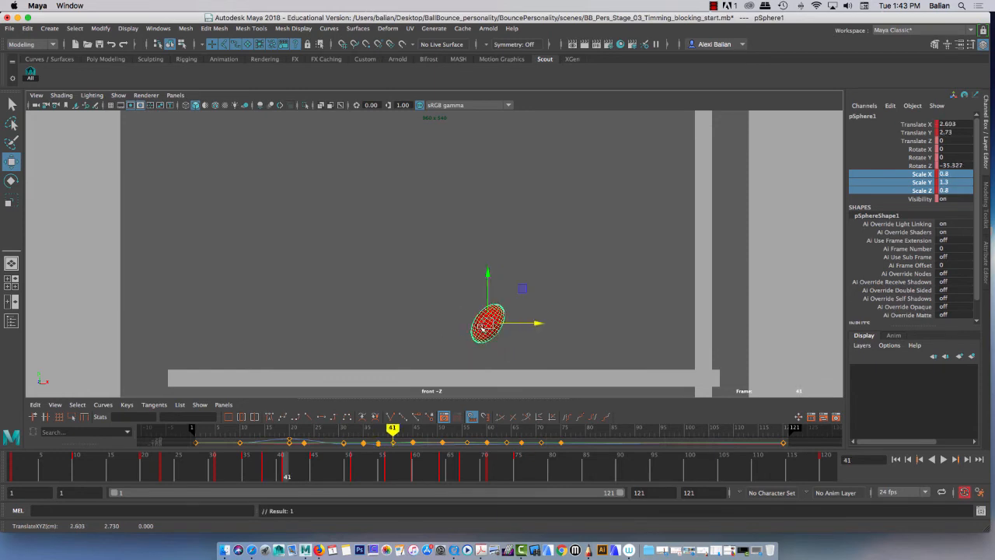
drag(484, 328, 477, 327)
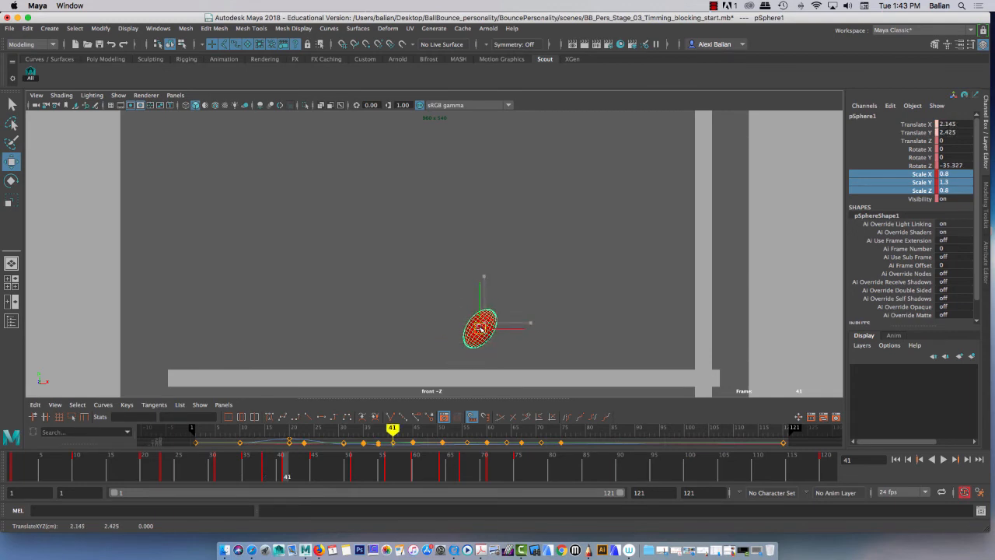
key(comma)
key(period)
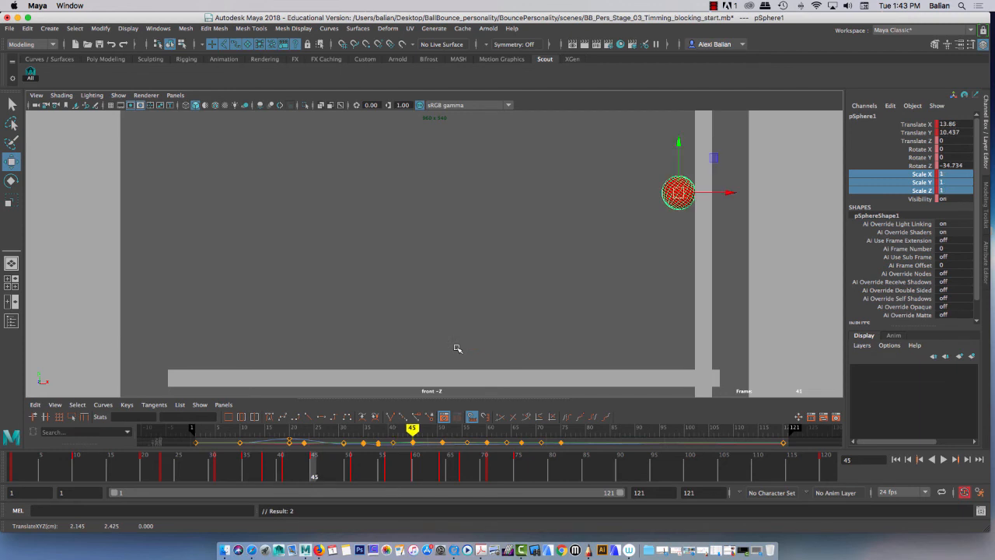
Scrub through the animation to review the timing of the jump and rebound.
drag(314, 466, 139, 467)
key(Escape)
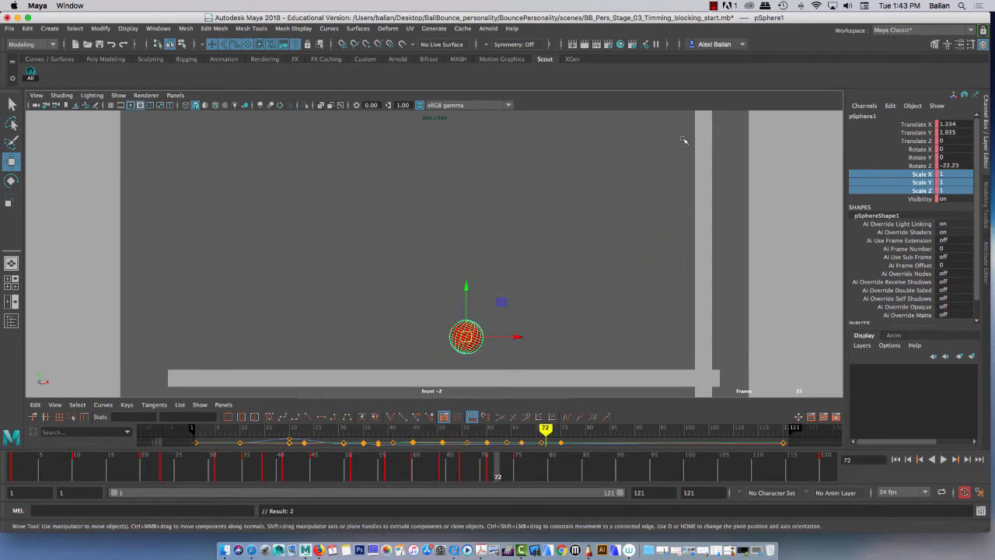
drag(271, 483, 256, 486)
Deselect the ball and playblast the animation to the movie file bounce_Block_03b.
click(391, 288)
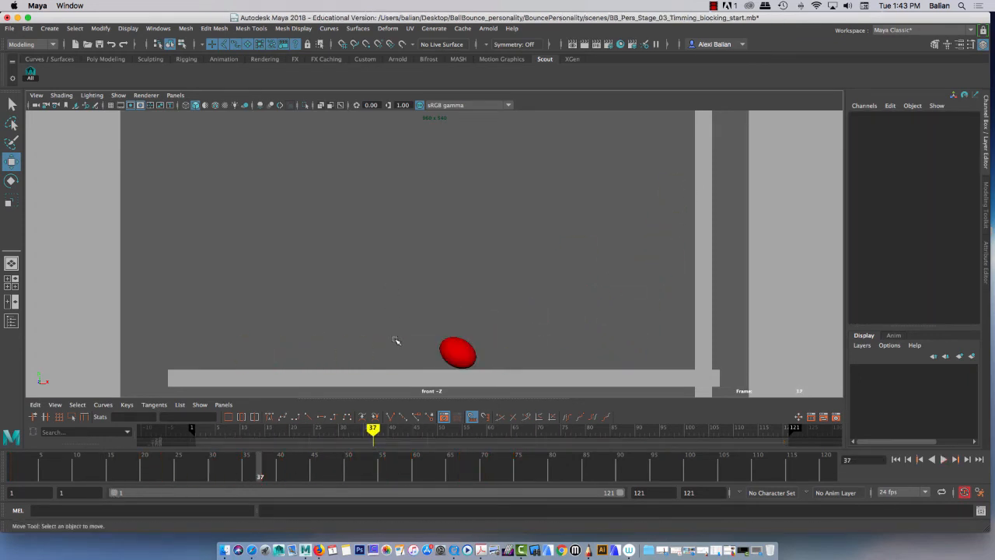
right_click(373, 470)
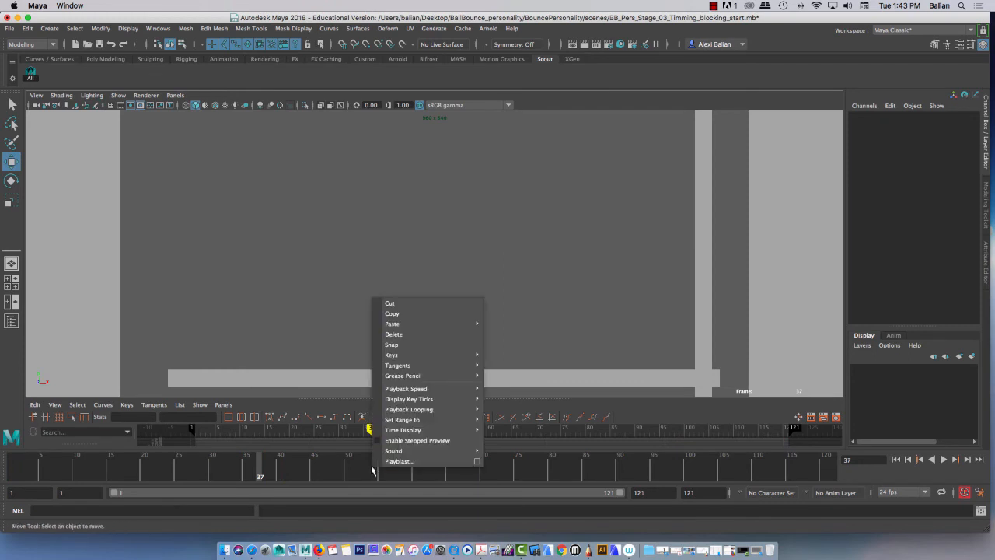
click(477, 459)
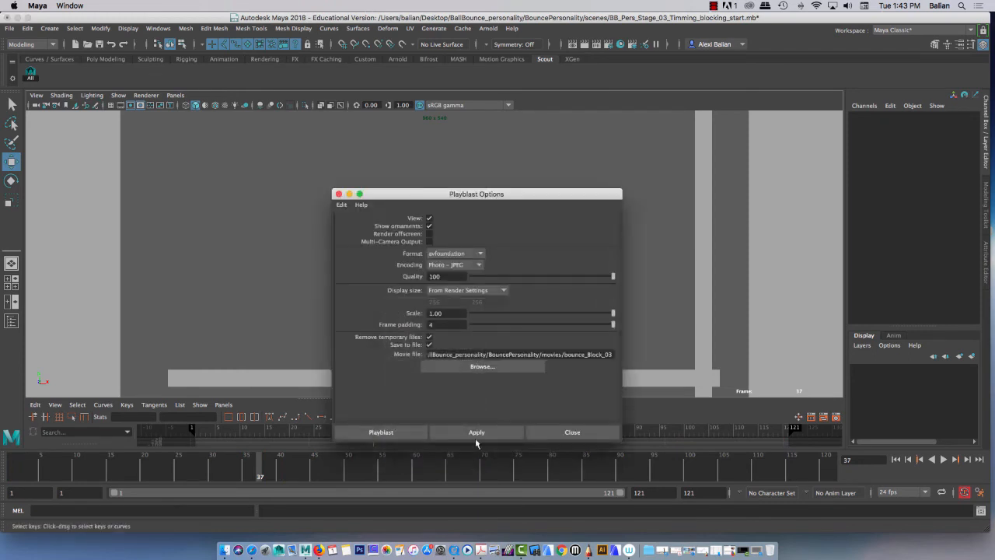
click(612, 354)
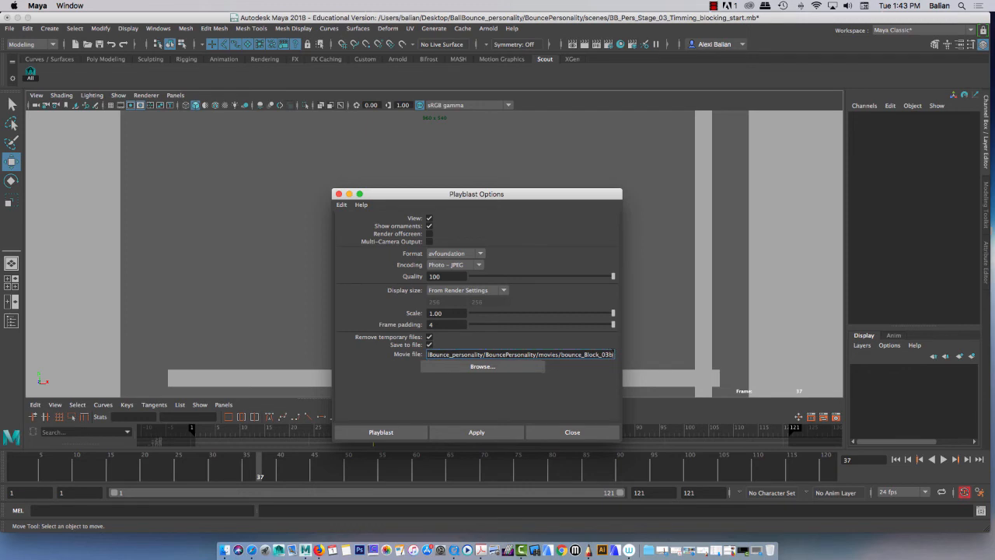
click(488, 432)
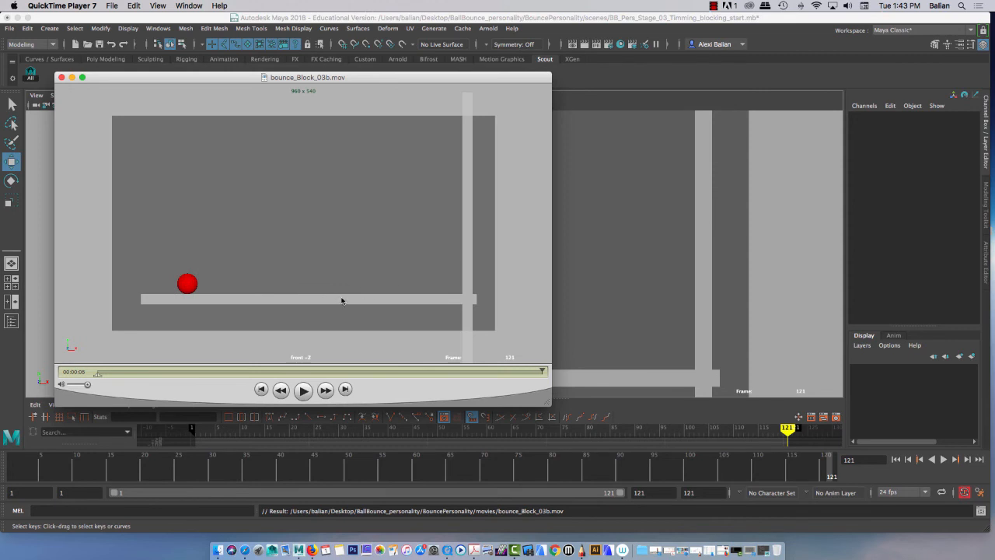
Scrub through the bounce_Block_03b movie in QuickTime Player to review the jump to the wall and the landing.
click(292, 373)
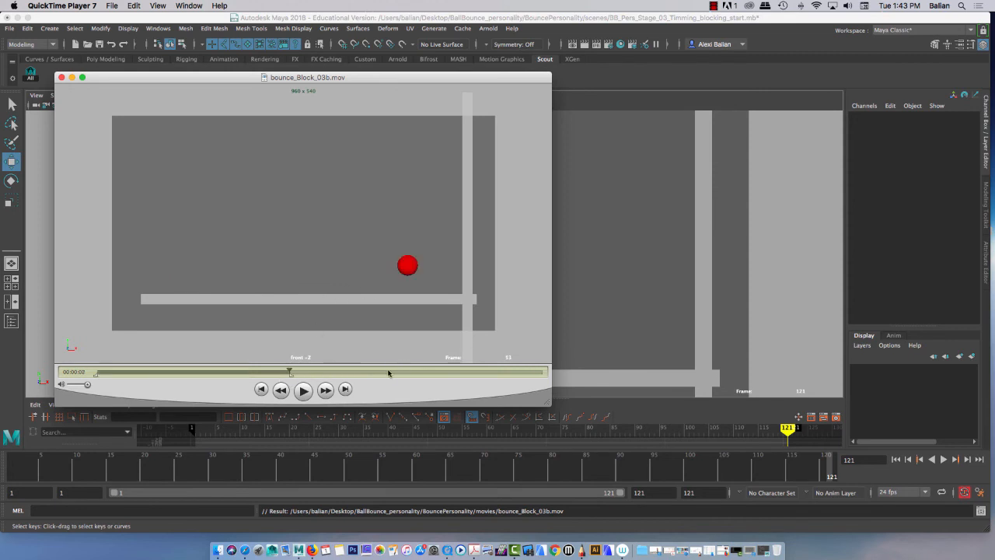
mouse_move(389, 373)
mouse_down()
mouse_move(493, 371)
mouse_move(87, 386)
mouse_move(211, 391)
mouse_move(173, 389)
mouse_move(377, 375)
mouse_up()
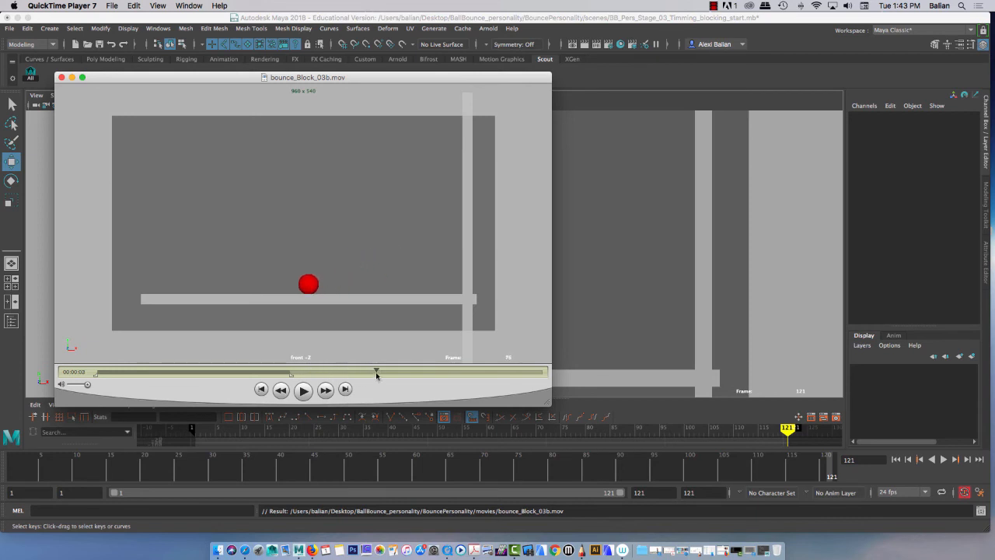
Close the bounce_Block_03b movie, select the ball in Maya and go to frame 1 with auto keyframing off.
click(61, 77)
click(249, 356)
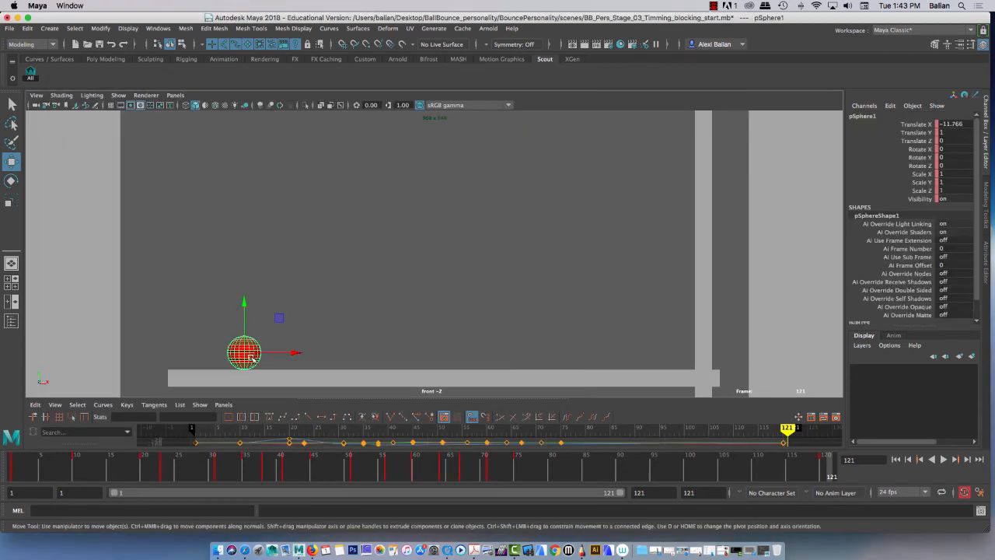
click(4, 467)
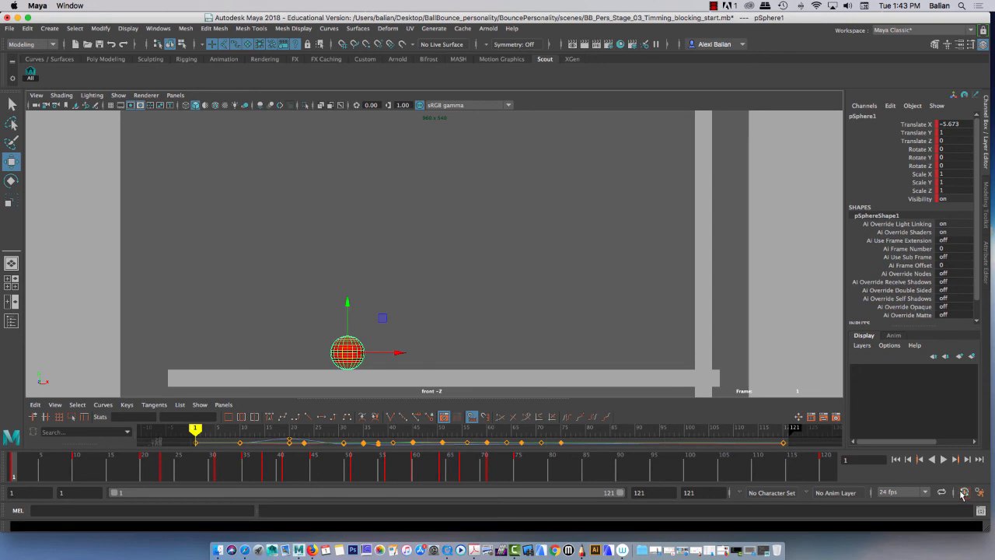
Switch the ball to face selection and select the band of faces around its middle.
click(296, 343)
click(333, 352)
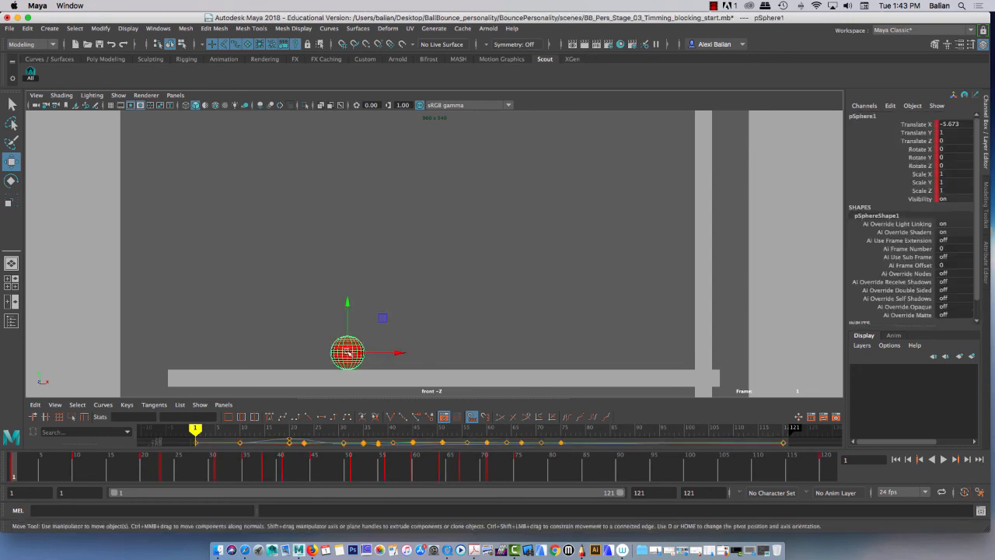
right_drag(349, 352, 346, 290)
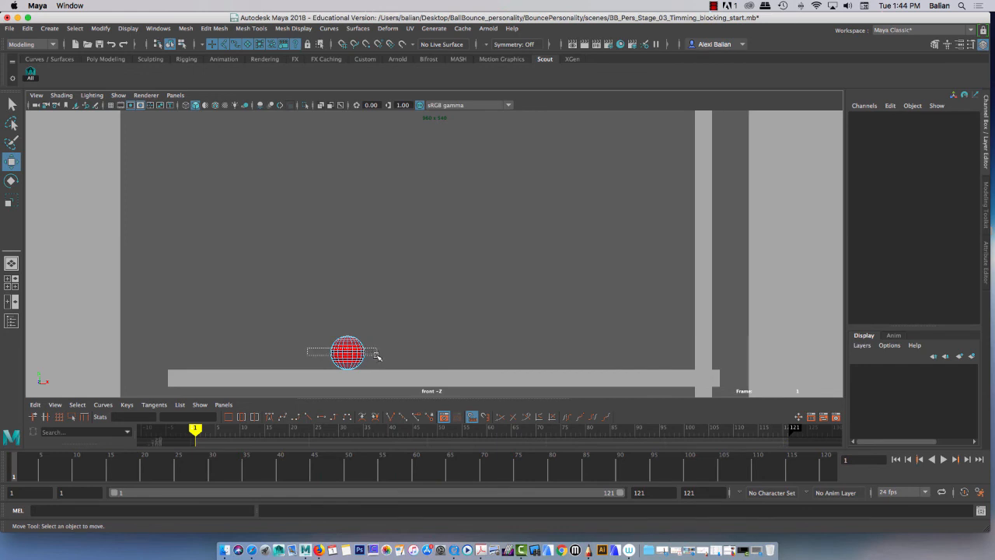
drag(378, 356, 379, 358)
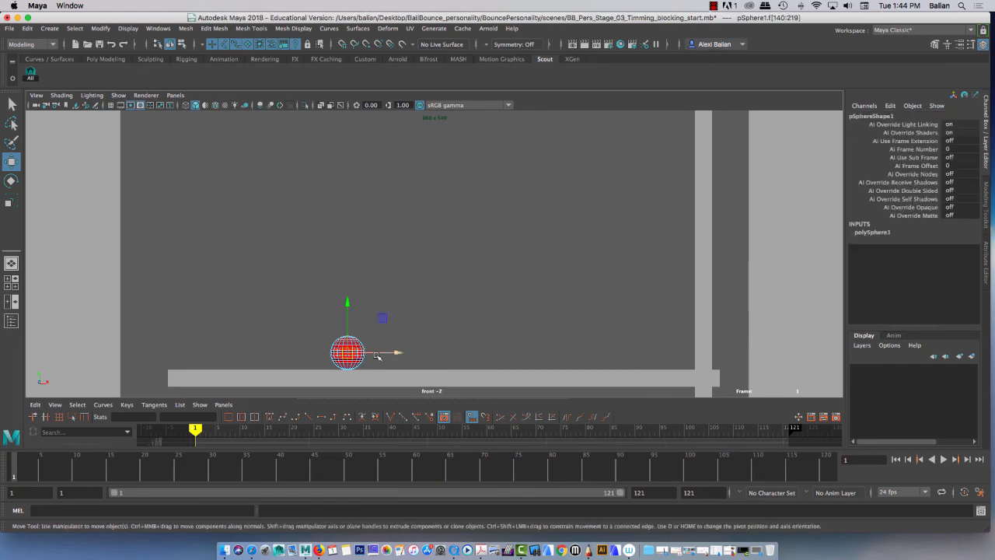
Assign a new Lambert material to the selected band of faces and set its color to white.
right_drag(359, 352, 367, 517)
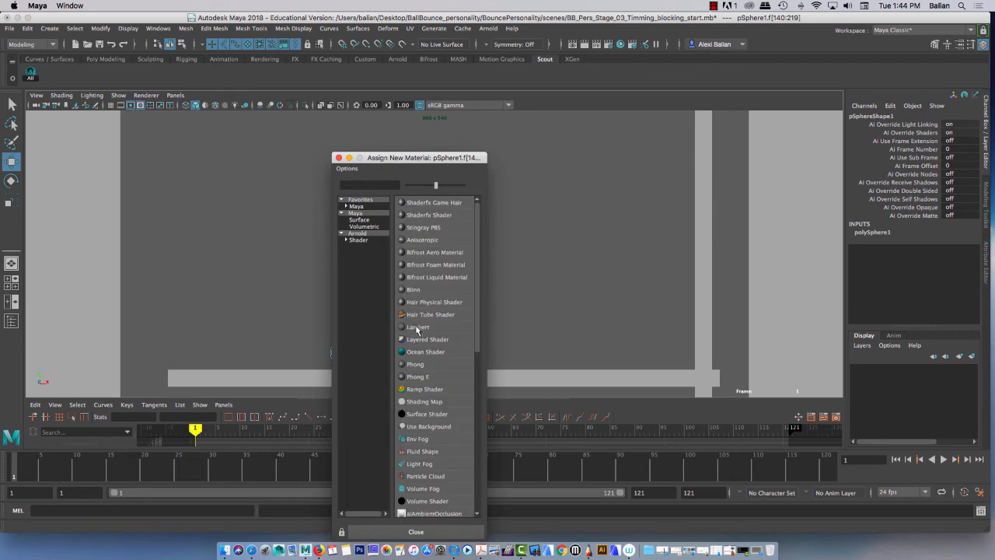
click(417, 328)
click(912, 113)
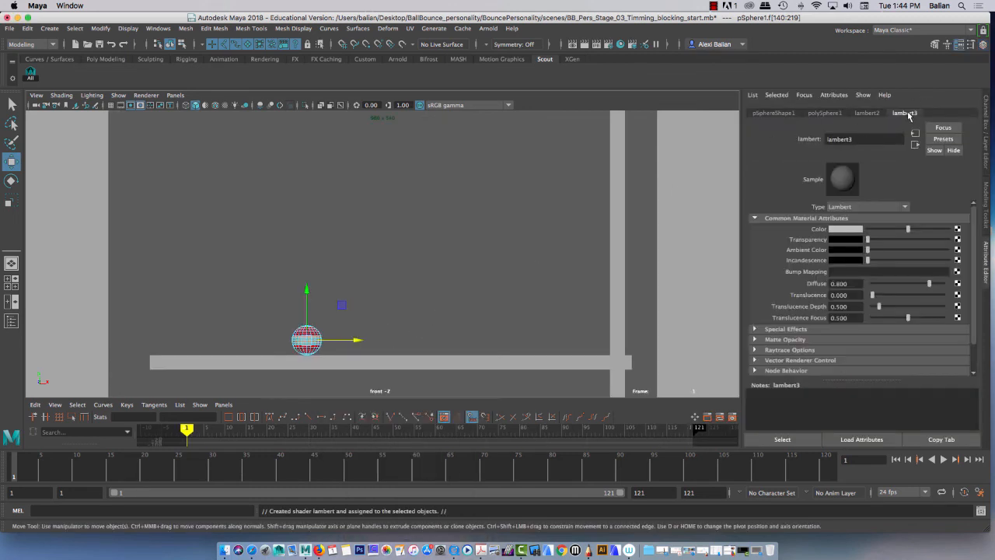
click(852, 229)
click(814, 208)
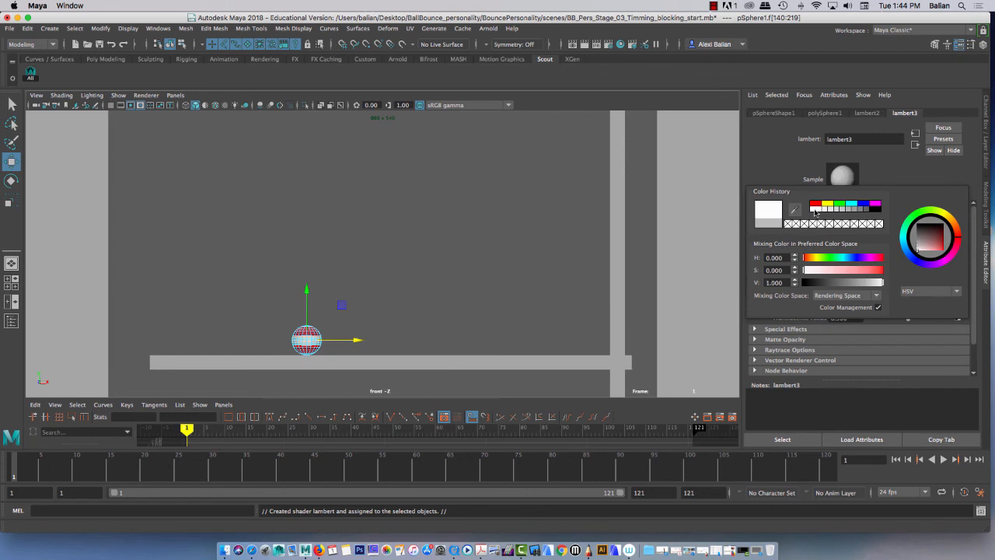
Return the ball to object mode, deselect it and play the animation to check how the stripe rotates, ending at frame 1.
click(480, 275)
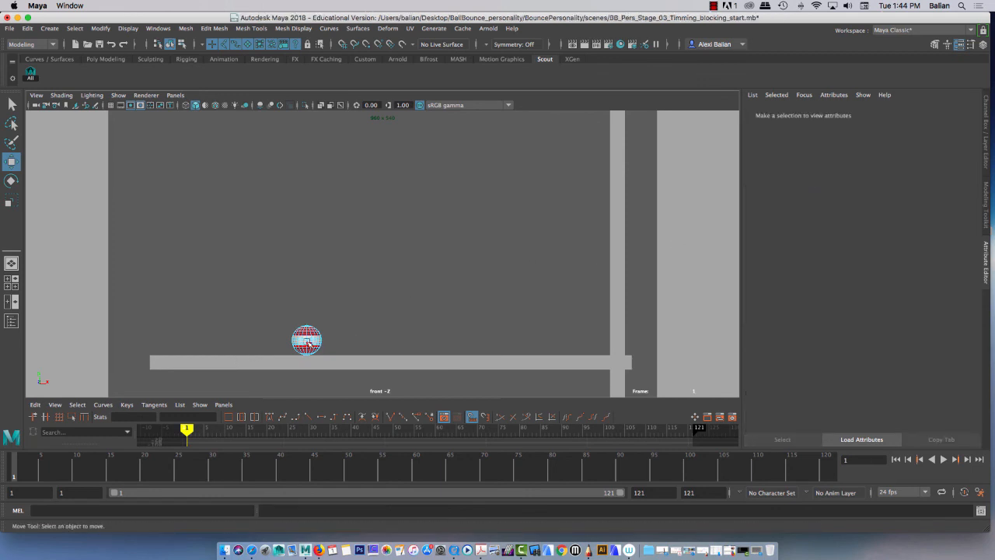
right_drag(308, 343, 340, 237)
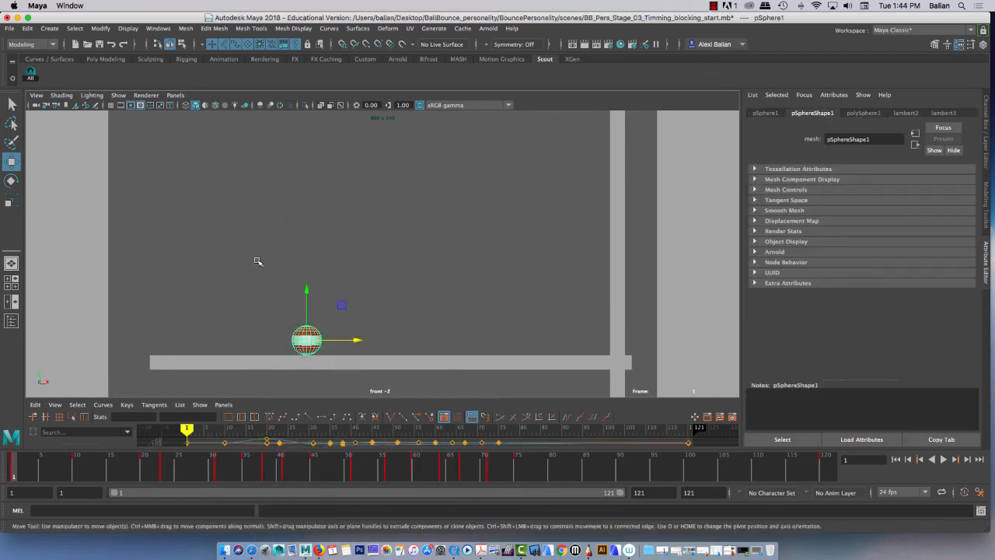
click(258, 262)
click(187, 452)
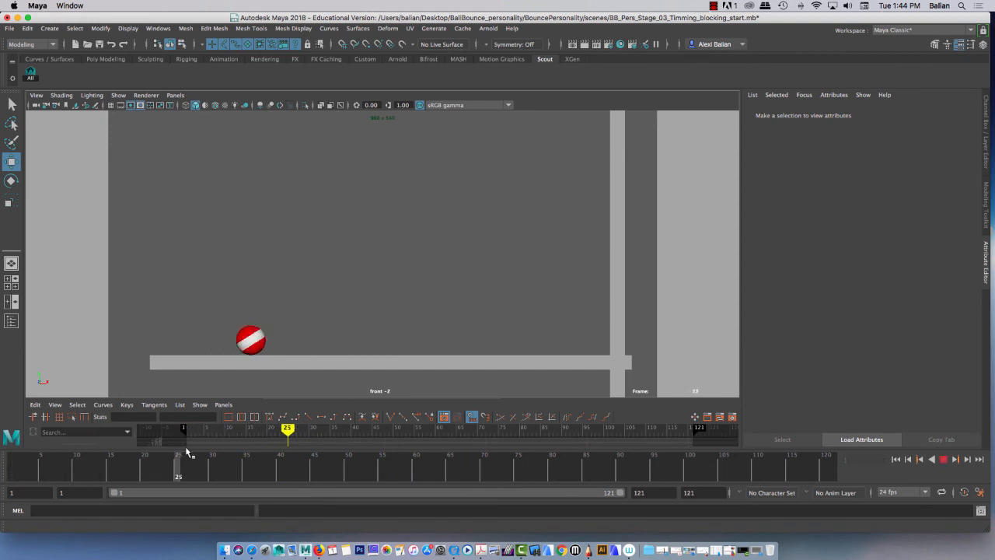
mouse_move(187, 452)
mouse_down()
mouse_move(311, 445)
mouse_move(399, 462)
mouse_move(508, 428)
mouse_move(676, 407)
mouse_move(84, 475)
mouse_move(438, 451)
mouse_move(316, 444)
mouse_move(350, 441)
mouse_move(368, 443)
mouse_move(355, 469)
mouse_move(484, 466)
mouse_move(13, 467)
mouse_up()
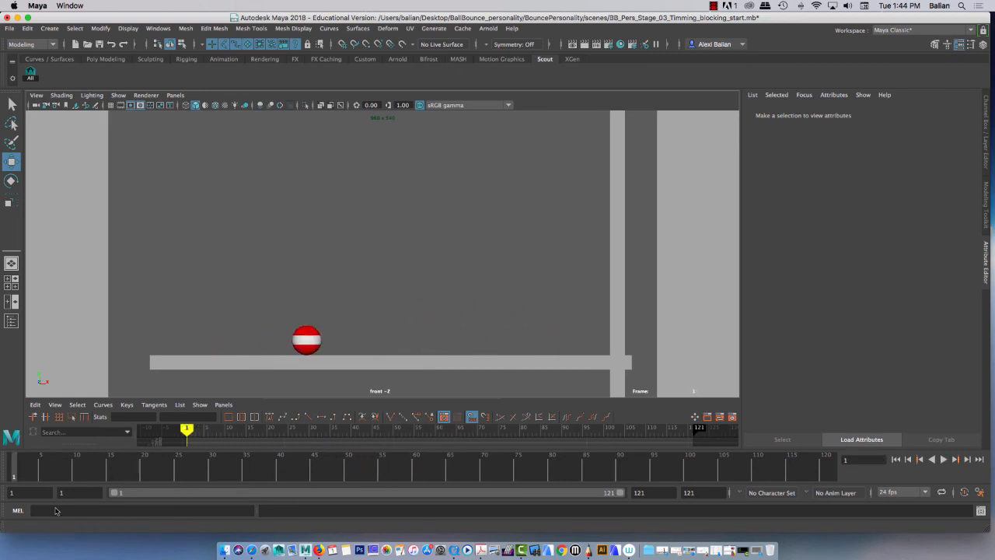
Playblast the animation again to bounce_Block_03b and scrub through the movie to review the striped ball's rotation.
right_click(297, 470)
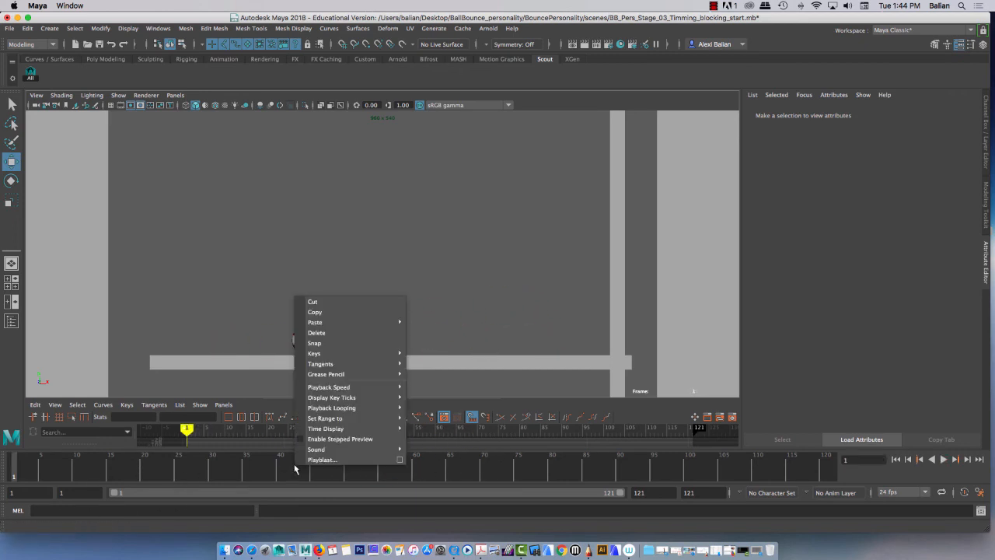
click(399, 460)
click(454, 430)
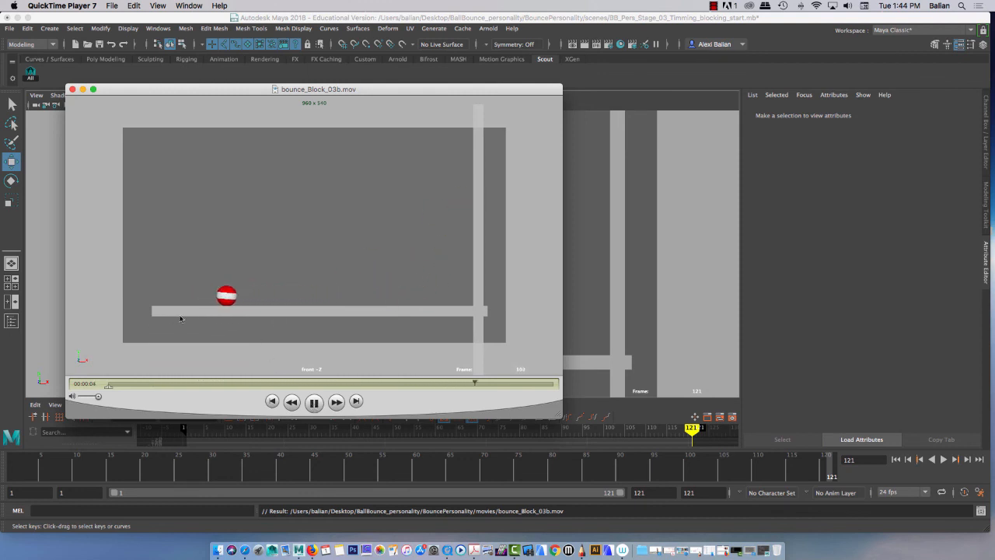
drag(202, 386, 175, 392)
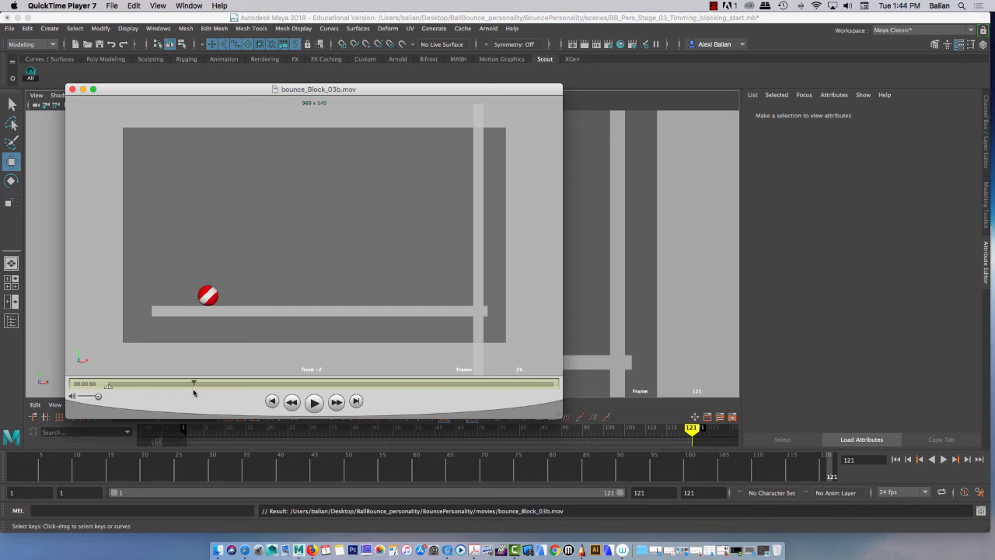
drag(194, 392, 509, 383)
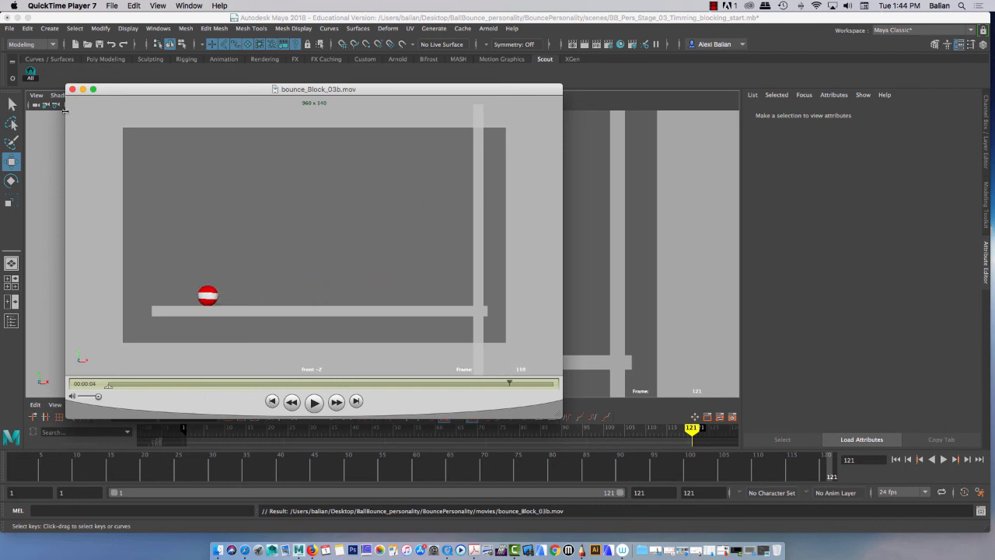